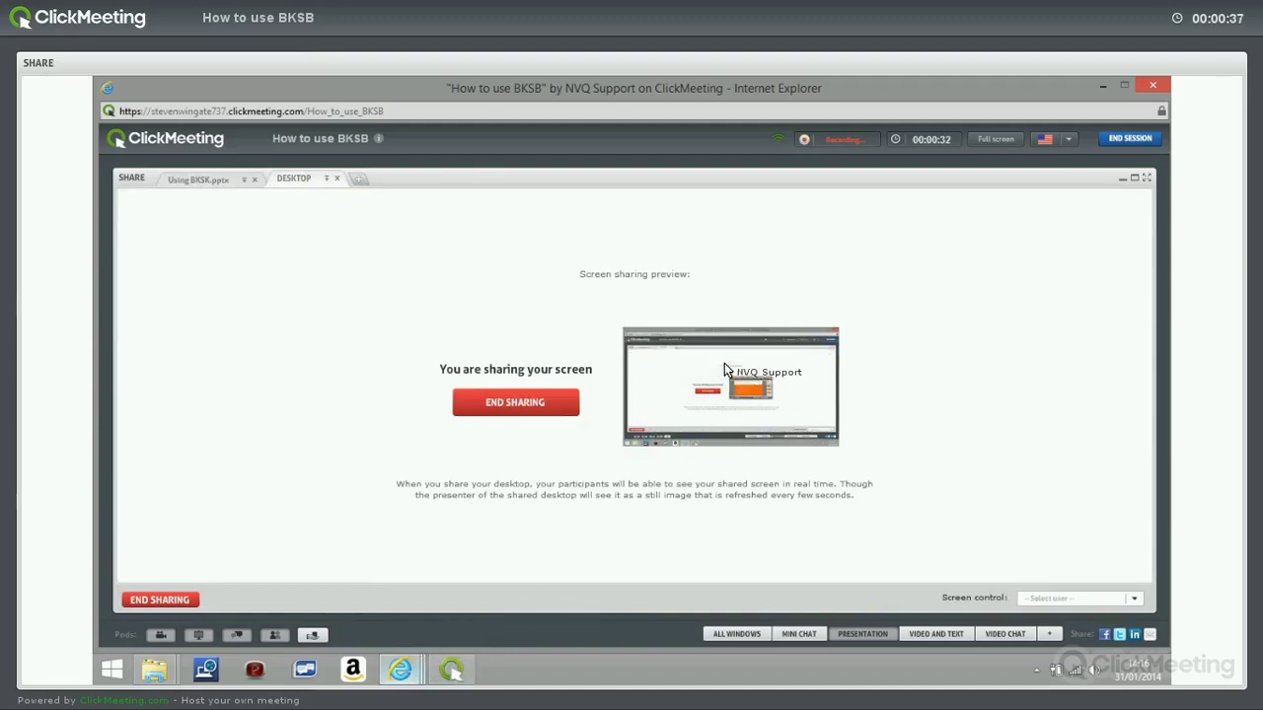
Bring the bksbLive Stepup Training login page in Internet Explorer to the front of the shared desktop.
mouse_move(399, 670)
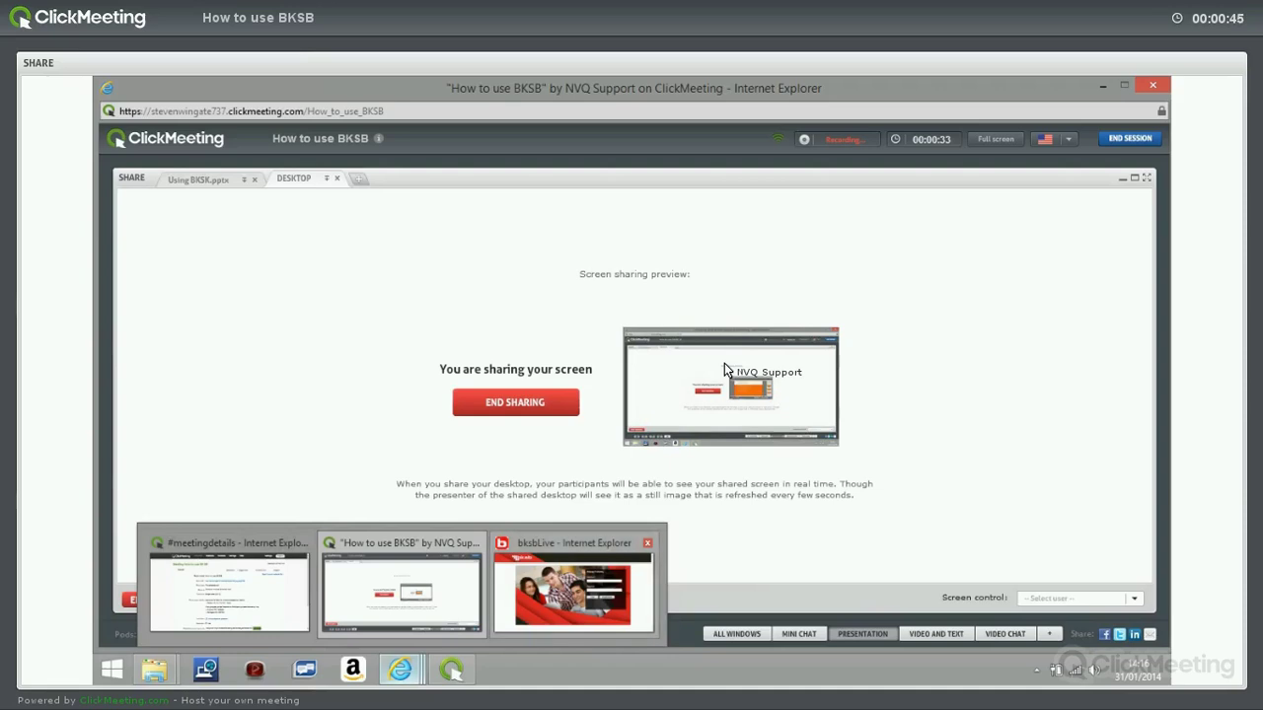
click(572, 587)
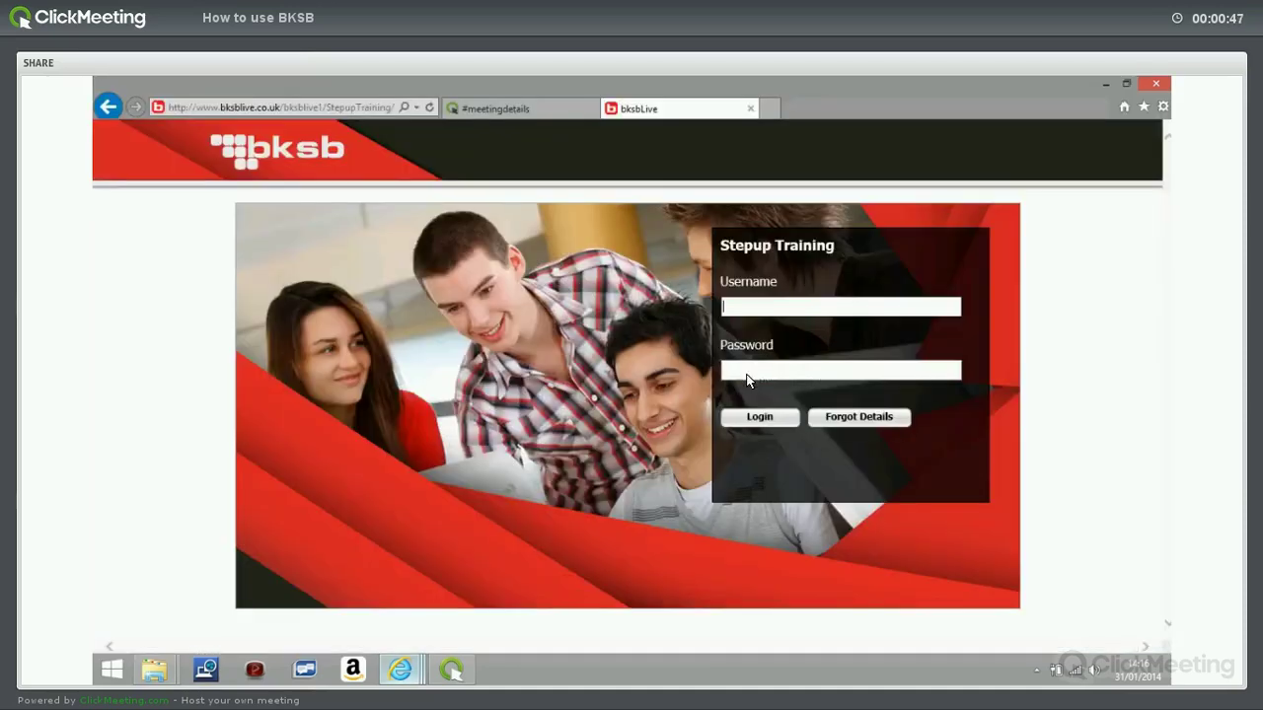
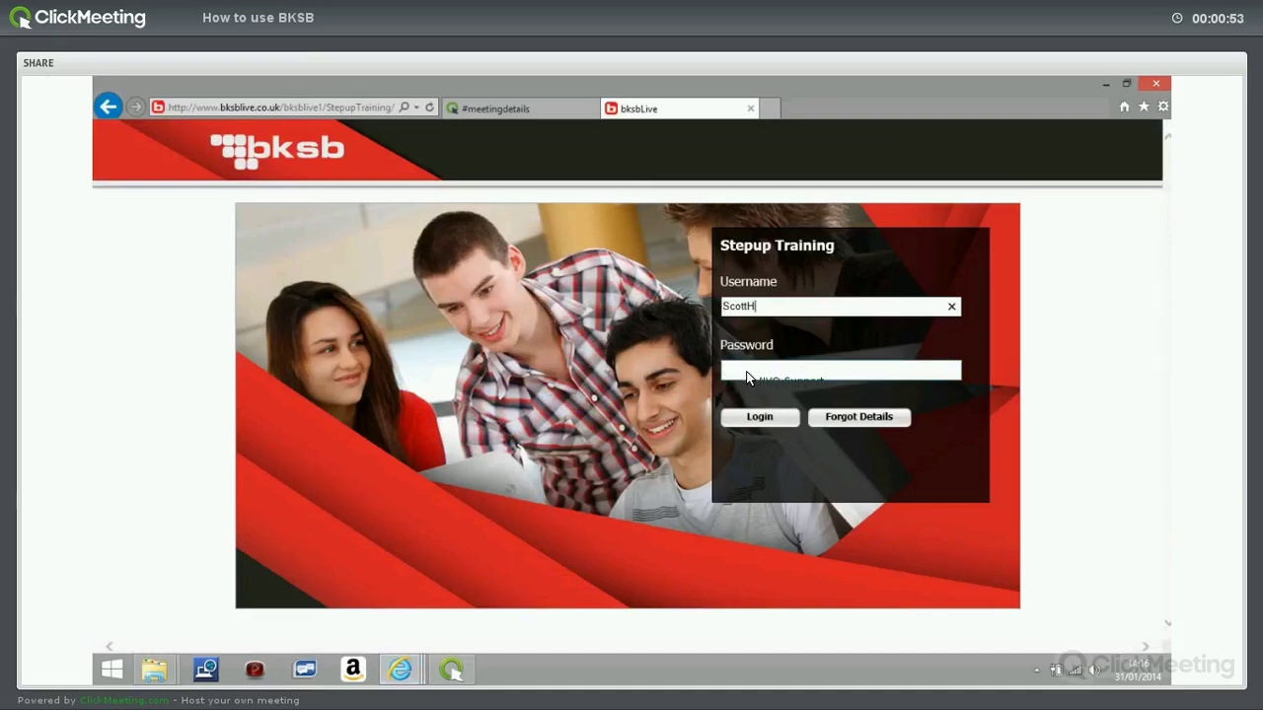
Log in to Stepup Training with the tutor's username and password, entering as Tutor.
key(Tab)
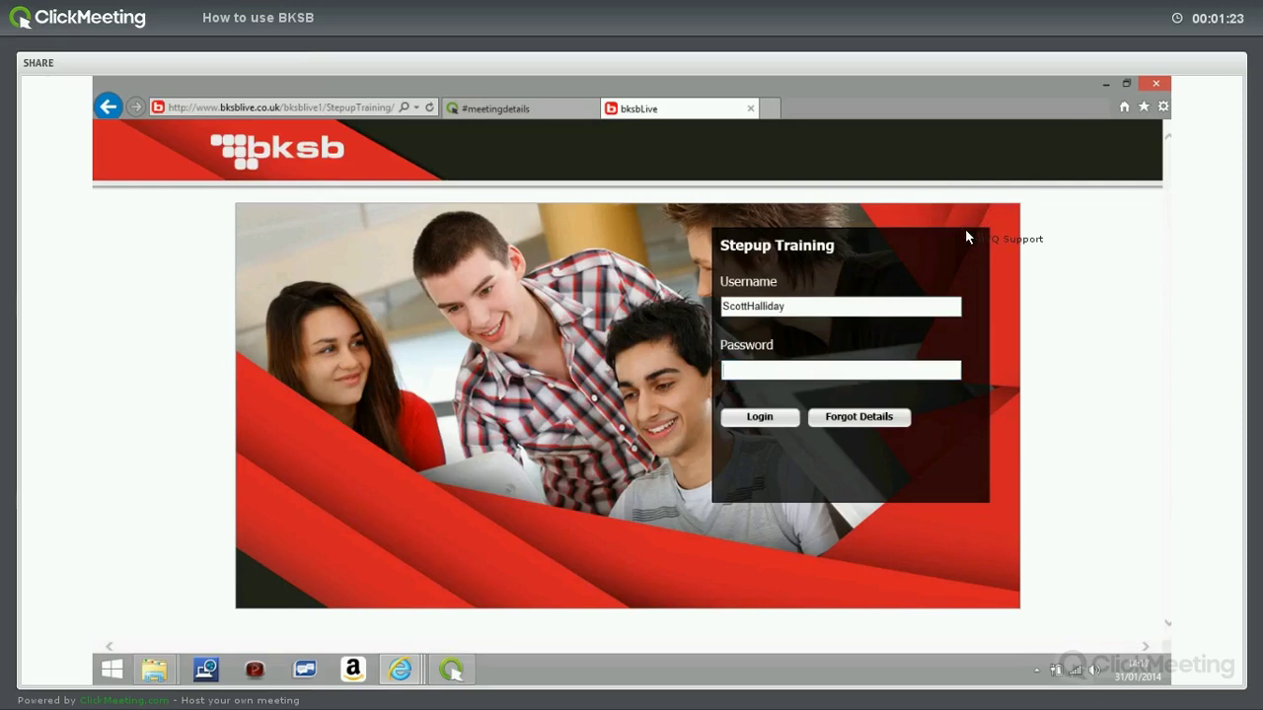
text(*******)
key(Return)
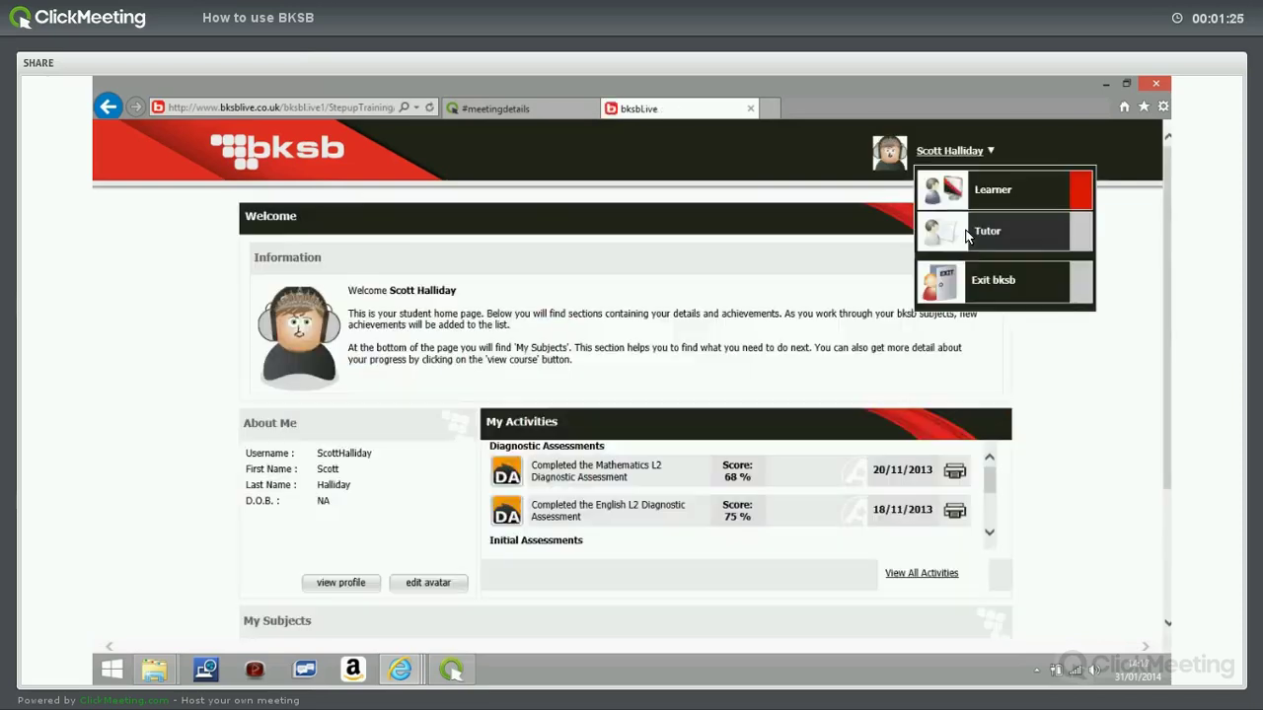
click(966, 235)
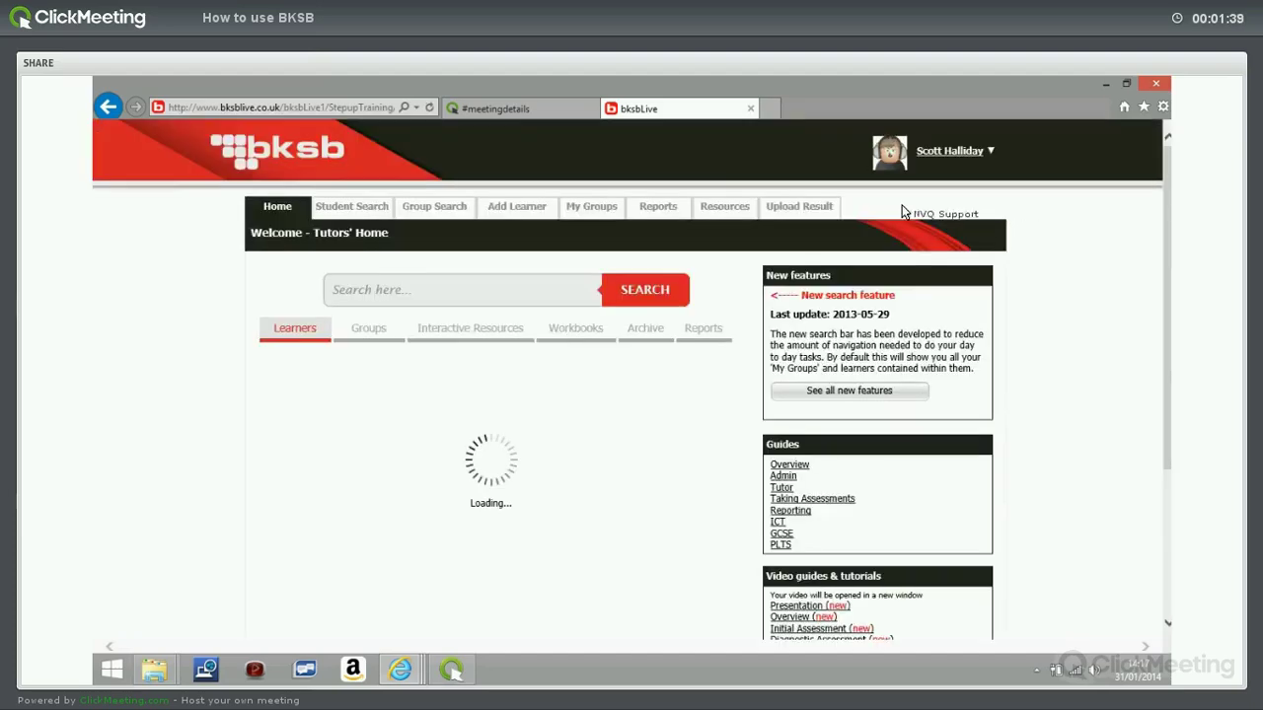
Under My Groups > Add Groups, search group names for 'Stev', fixing a typo.
click(589, 209)
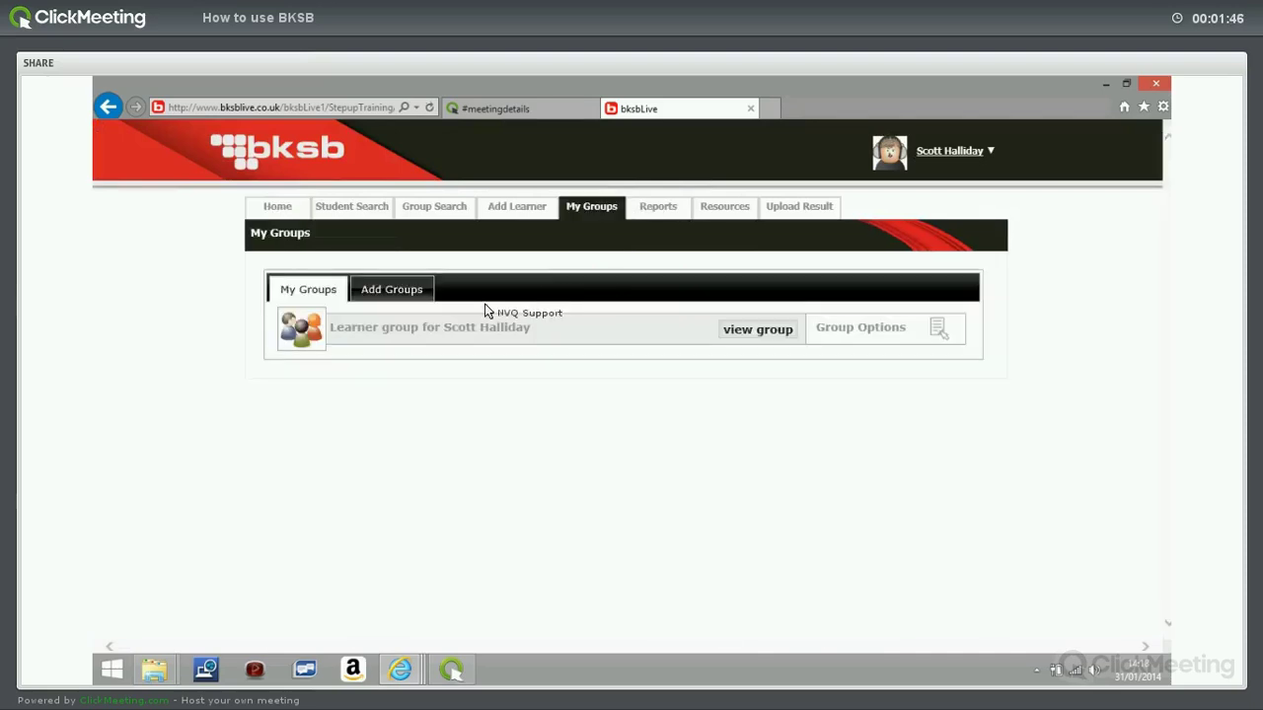
click(414, 294)
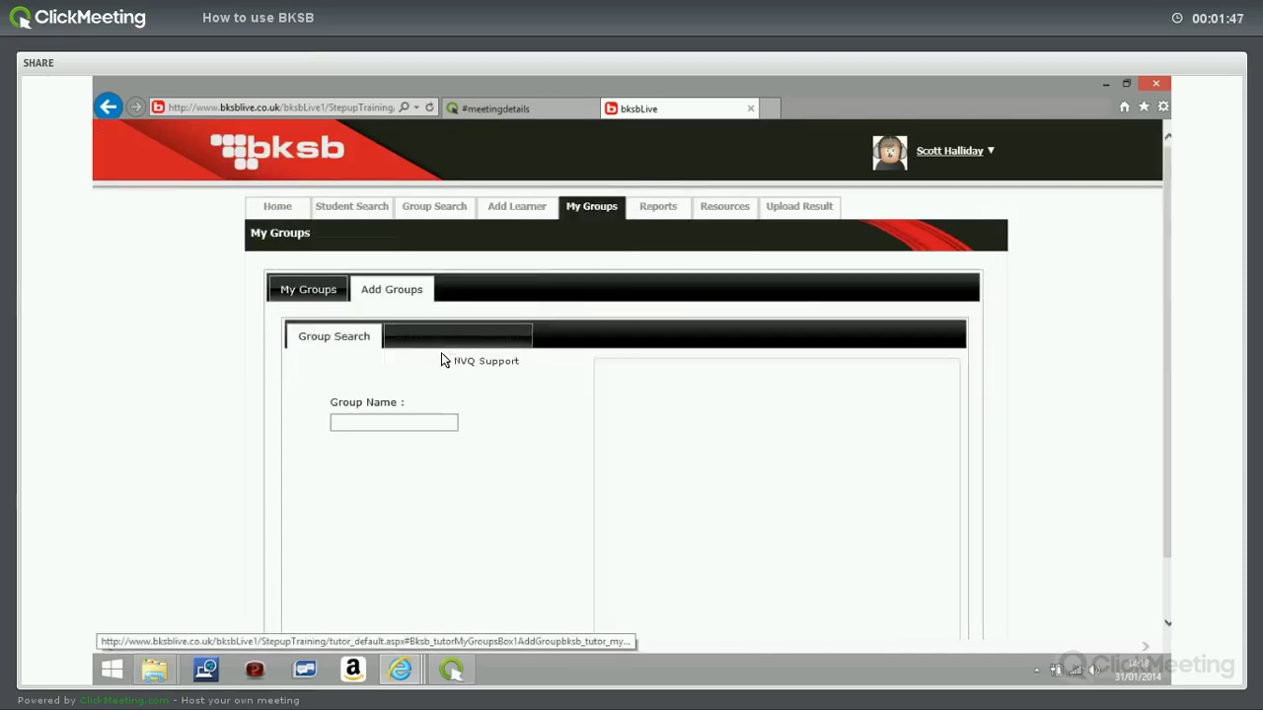
click(410, 423)
text(Stevee)
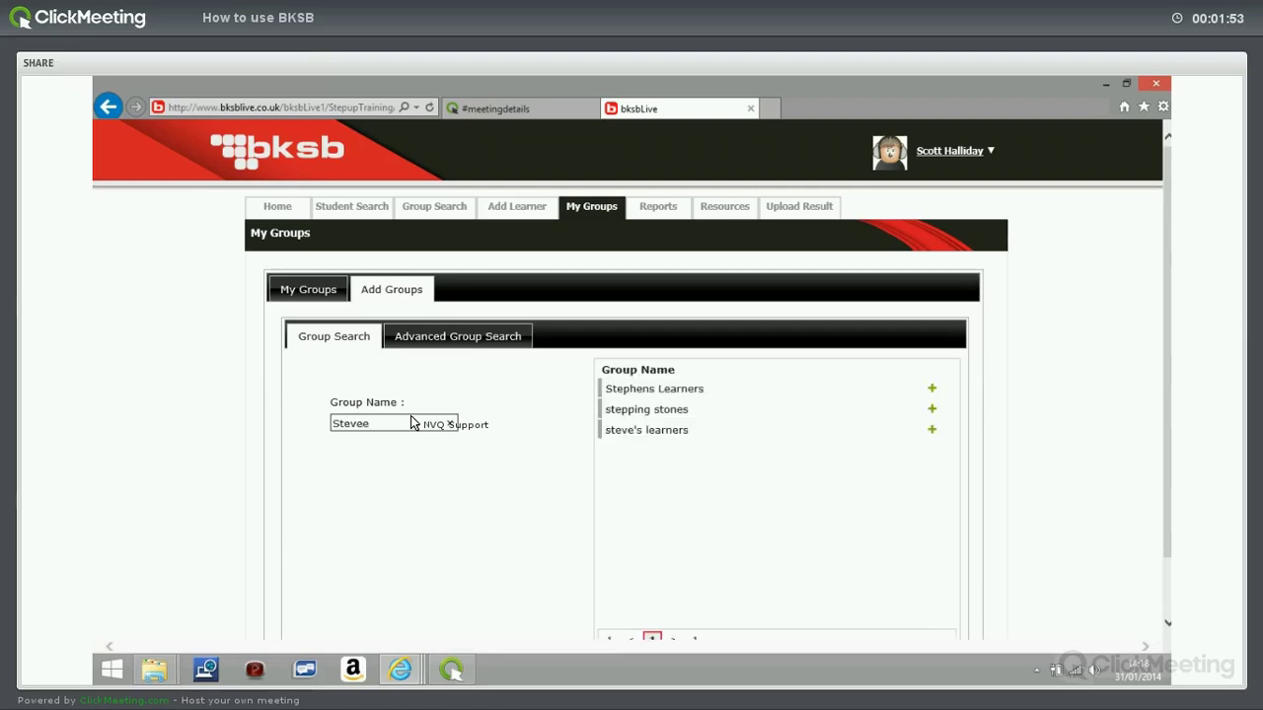
key(BackSpace)
key(BackSpace)
key(BackSpace)
key(BackSpace)
text(tev)
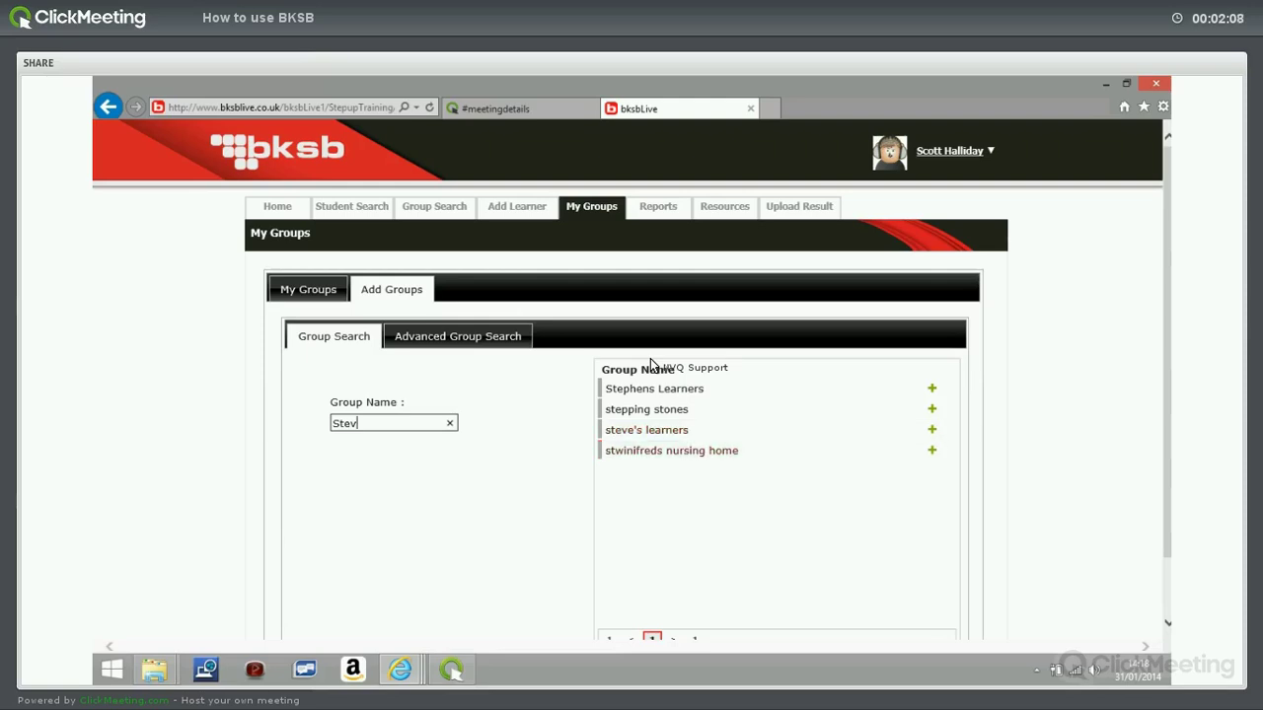
scroll(650, 364, down, 1)
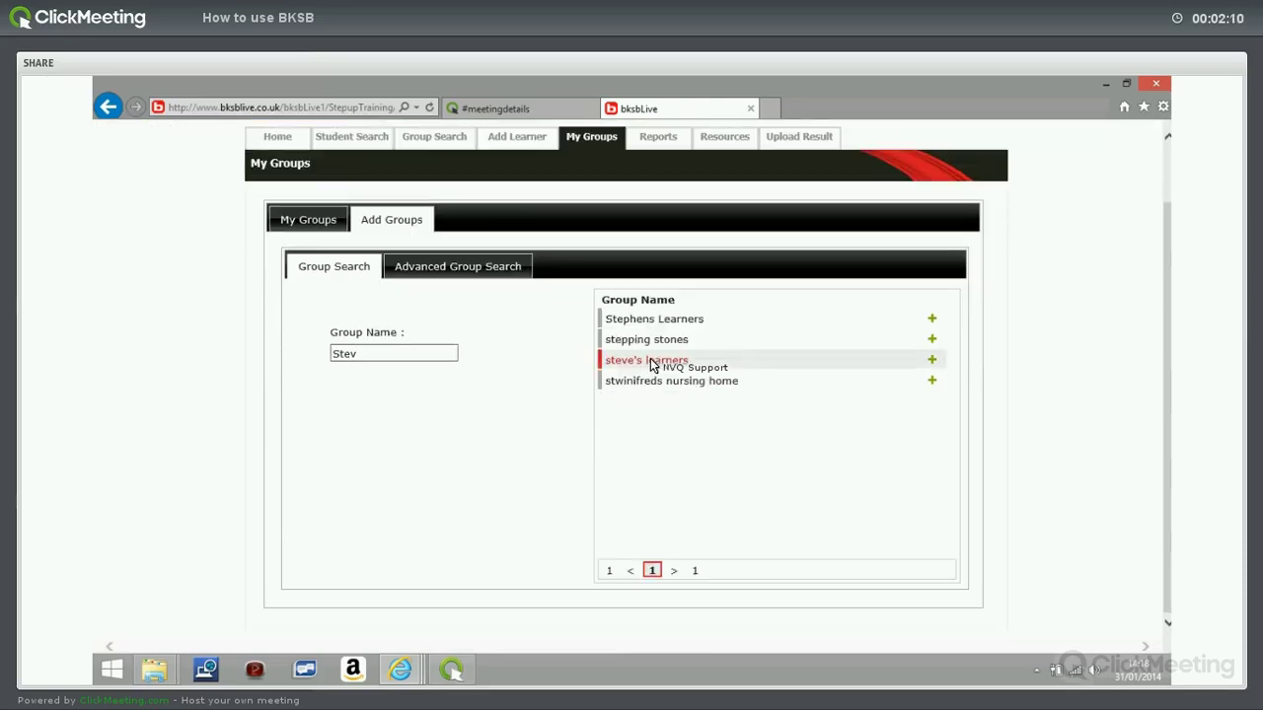
Pick the steve's learners group from the results, then bring up the Add Learner form.
click(650, 362)
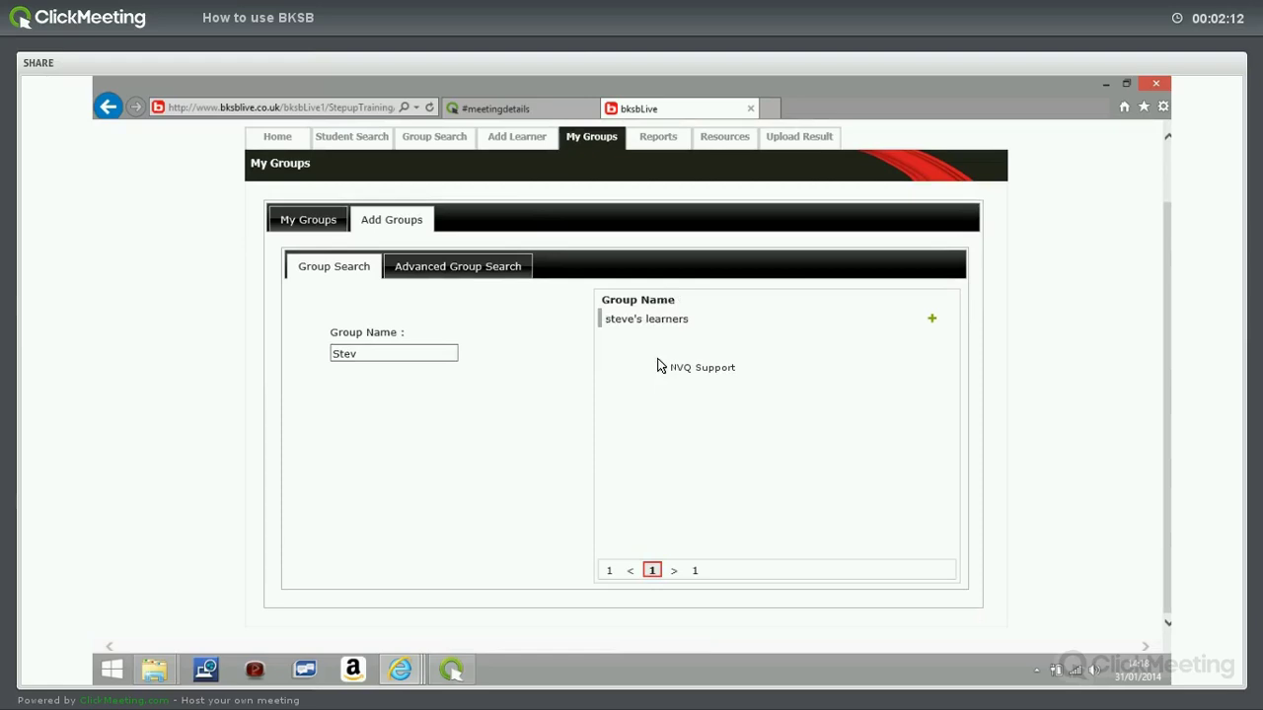
drag(659, 365, 497, 211)
scroll(524, 375, up, 2)
scroll(428, 237, down, 1)
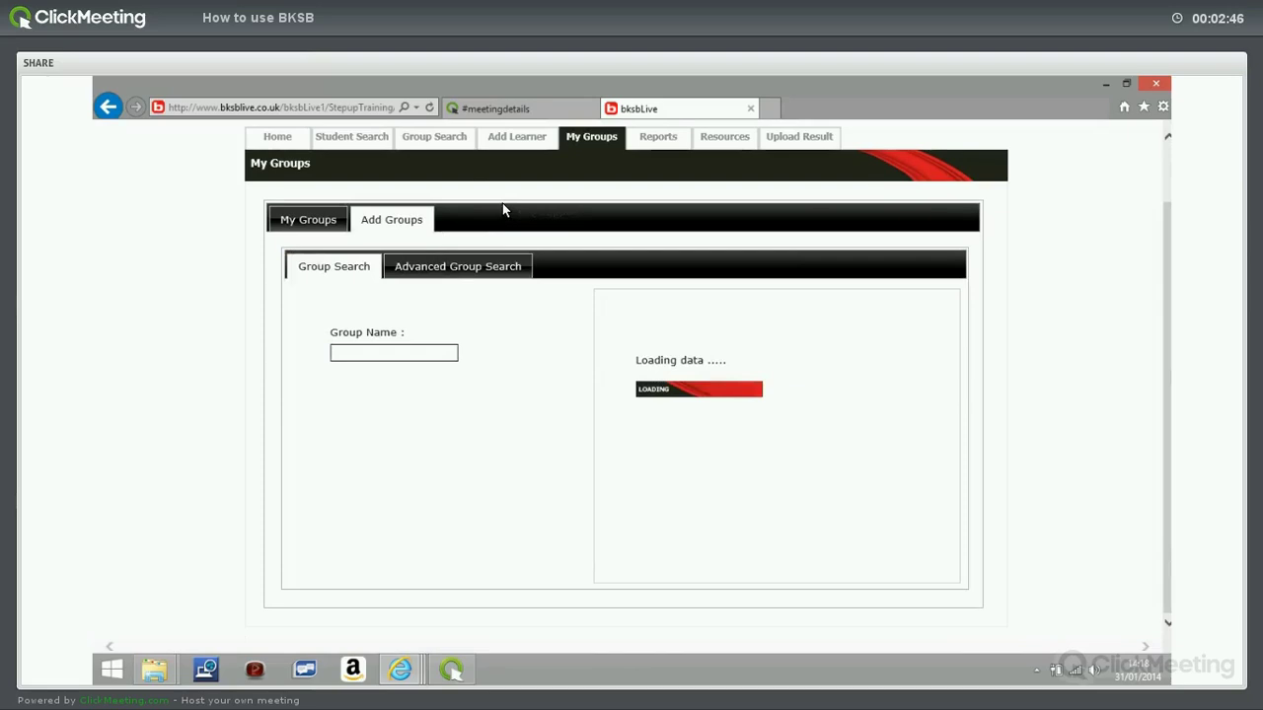
drag(503, 211, 381, 376)
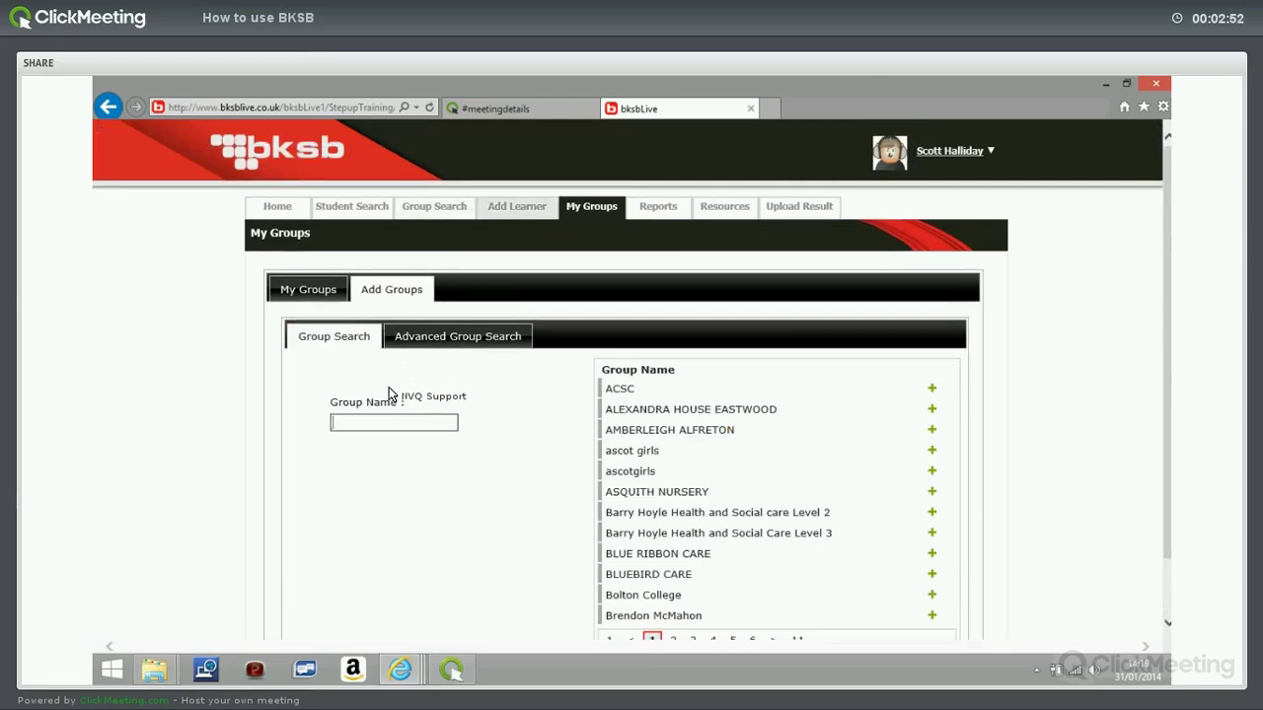
click(517, 207)
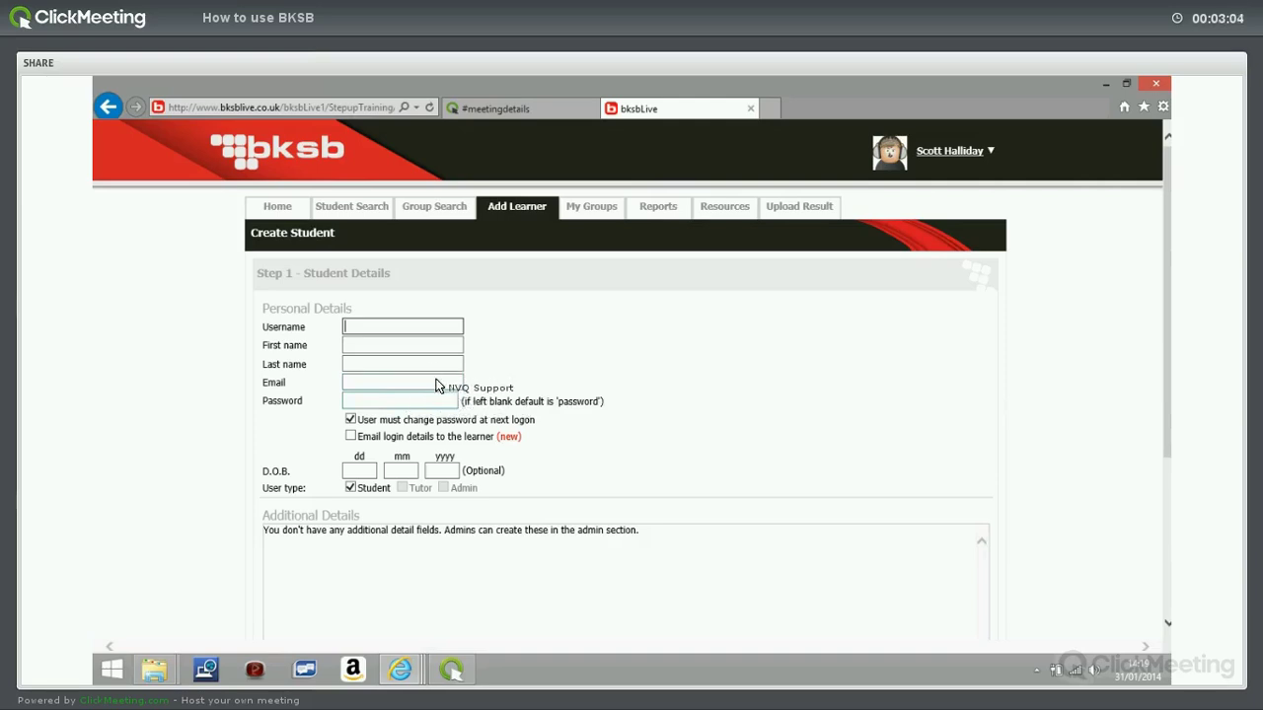
Tick 'Email login details to the learner' on the Create Student form.
scroll(432, 435, down, 1)
scroll(409, 443, down, 4)
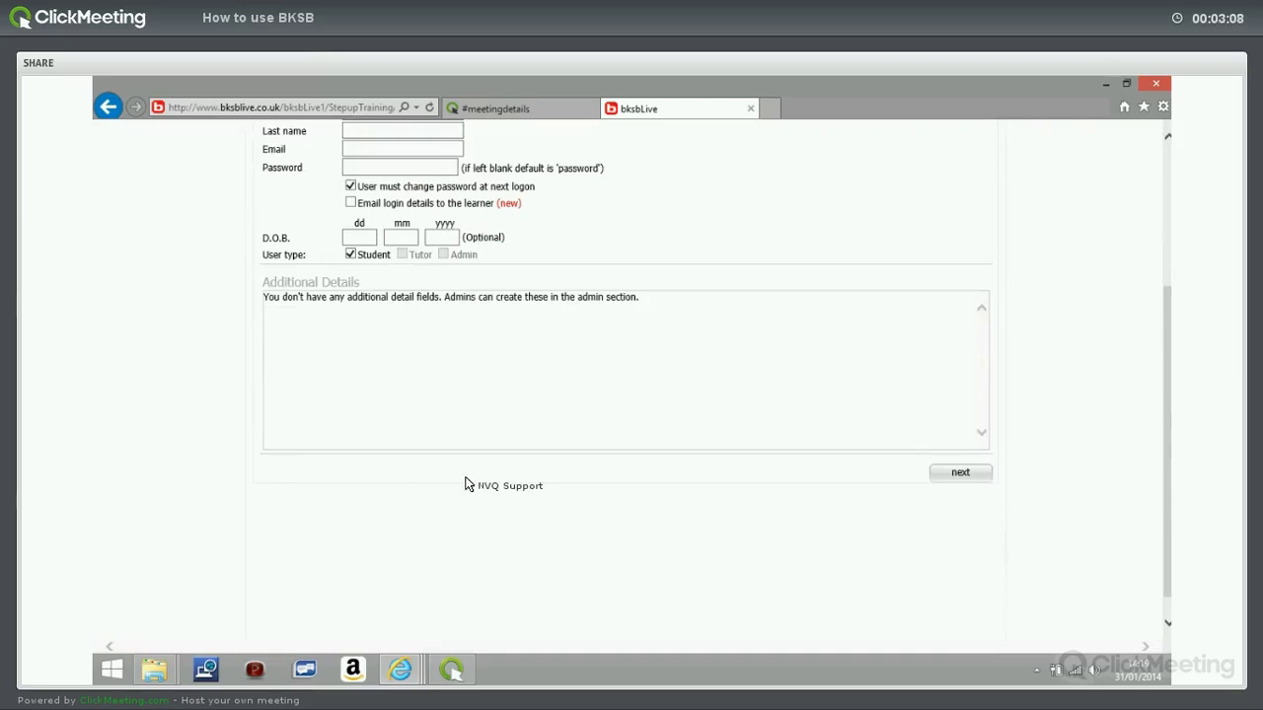
scroll(484, 485, up, 5)
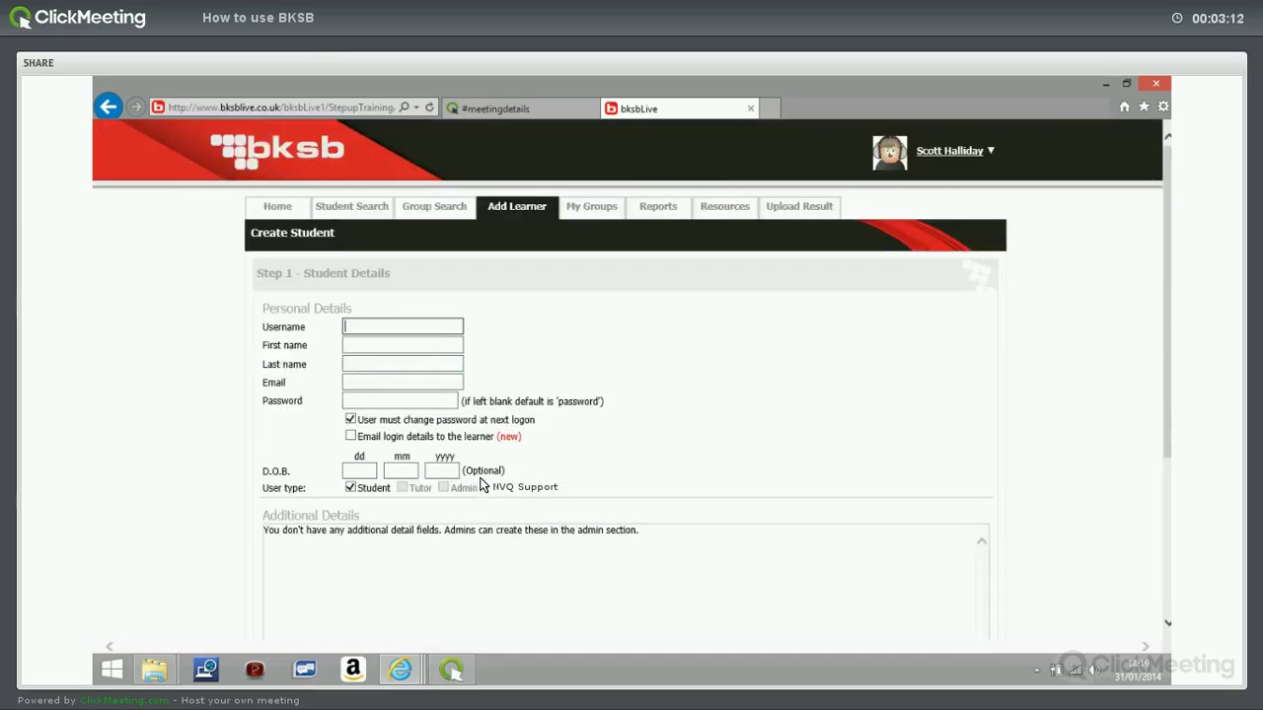
click(350, 436)
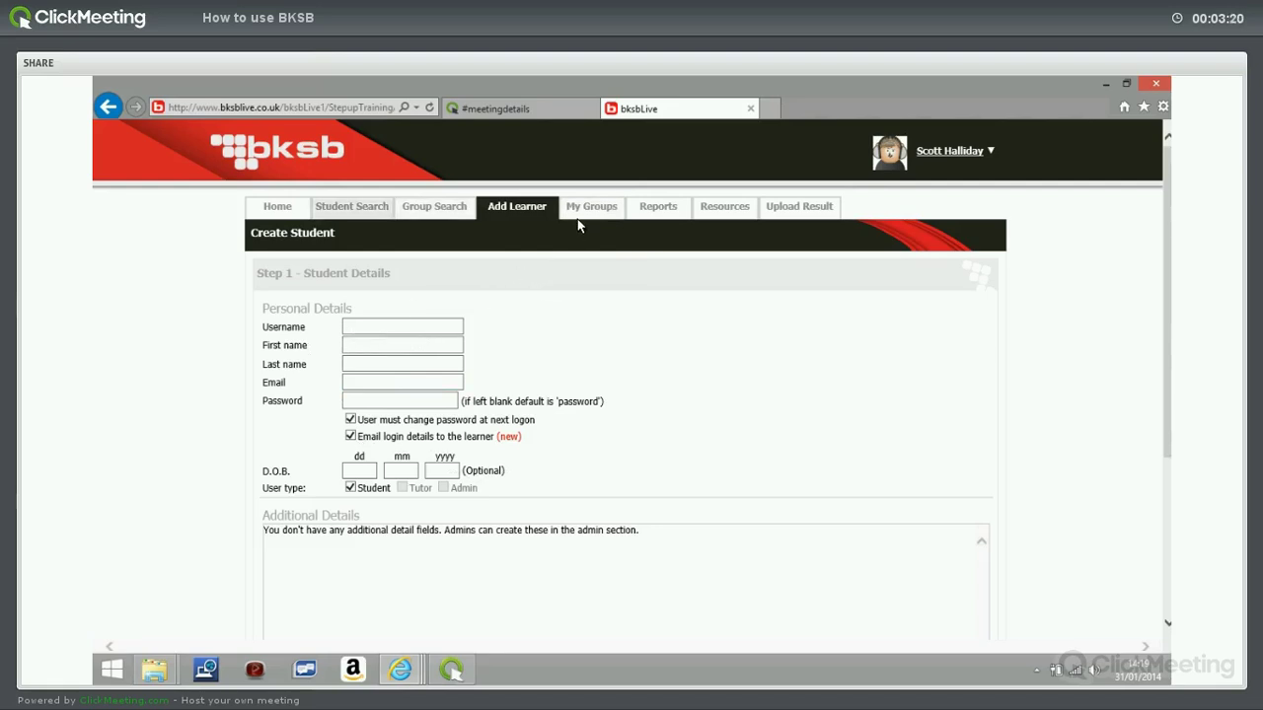
Browse the list of available Reports before moving on to the Resources page.
click(648, 209)
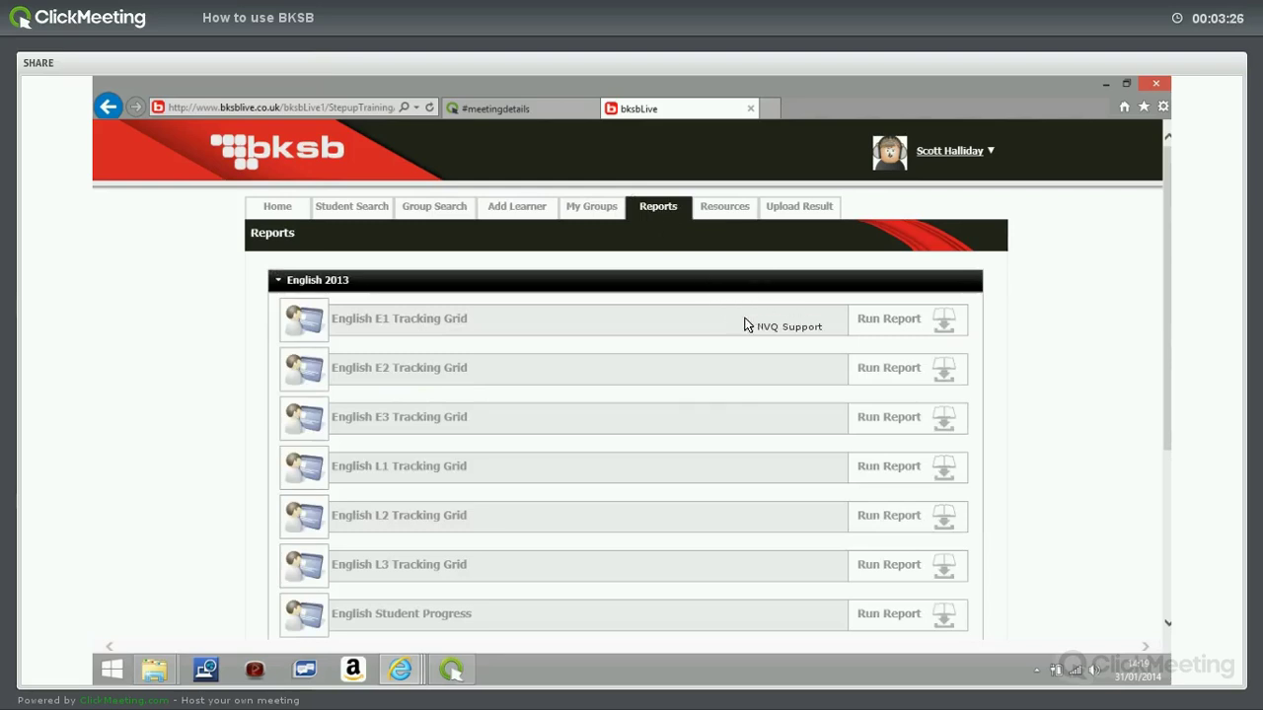
scroll(749, 320, down, 1)
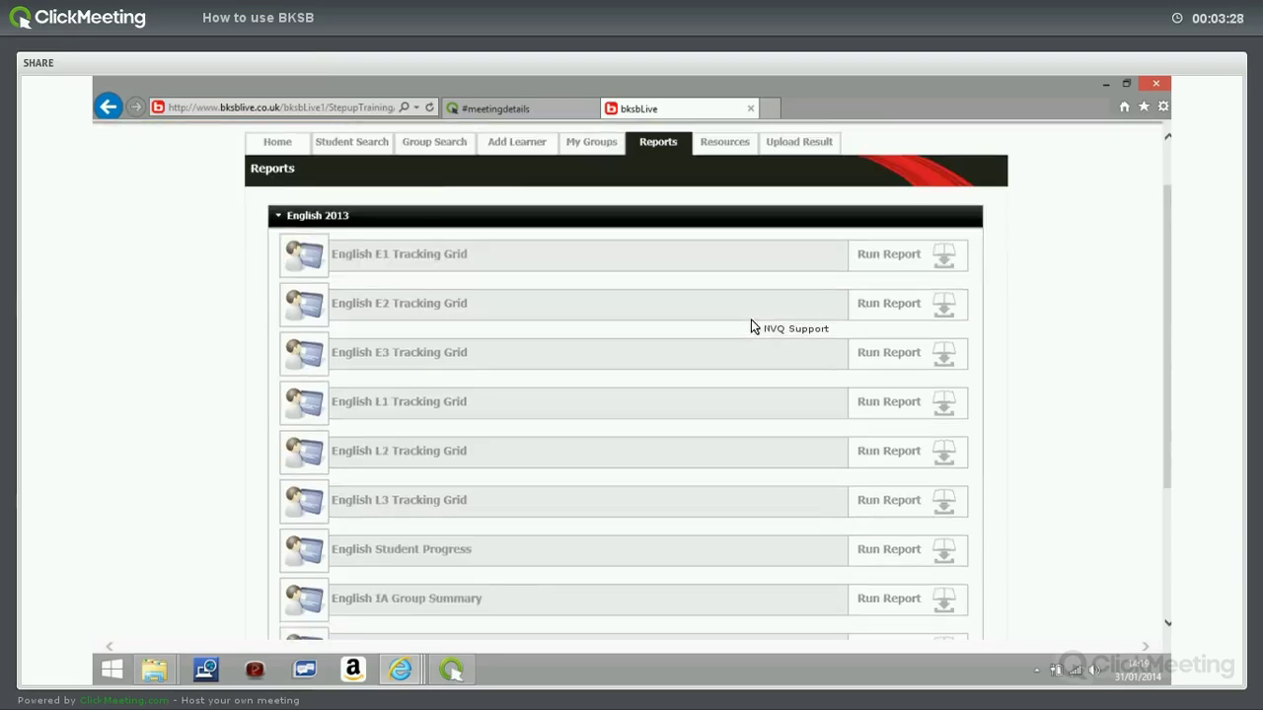
scroll(750, 320, down, 3)
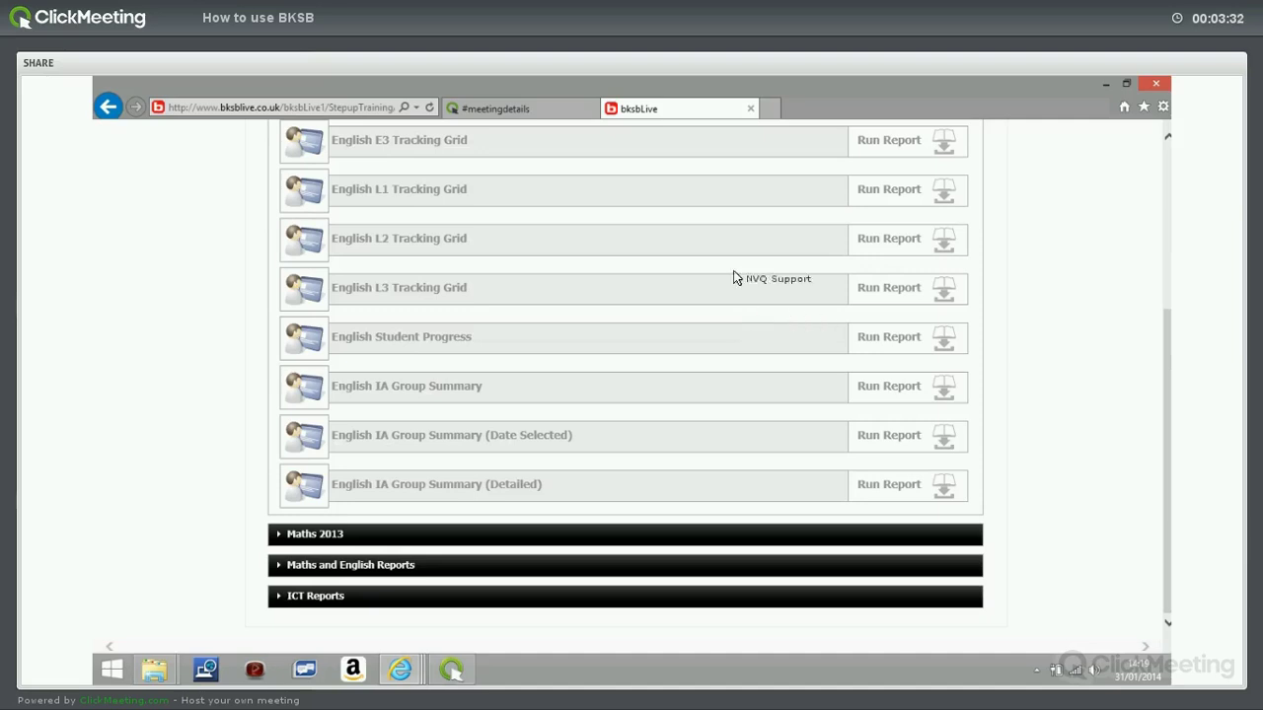
scroll(715, 222, up, 1)
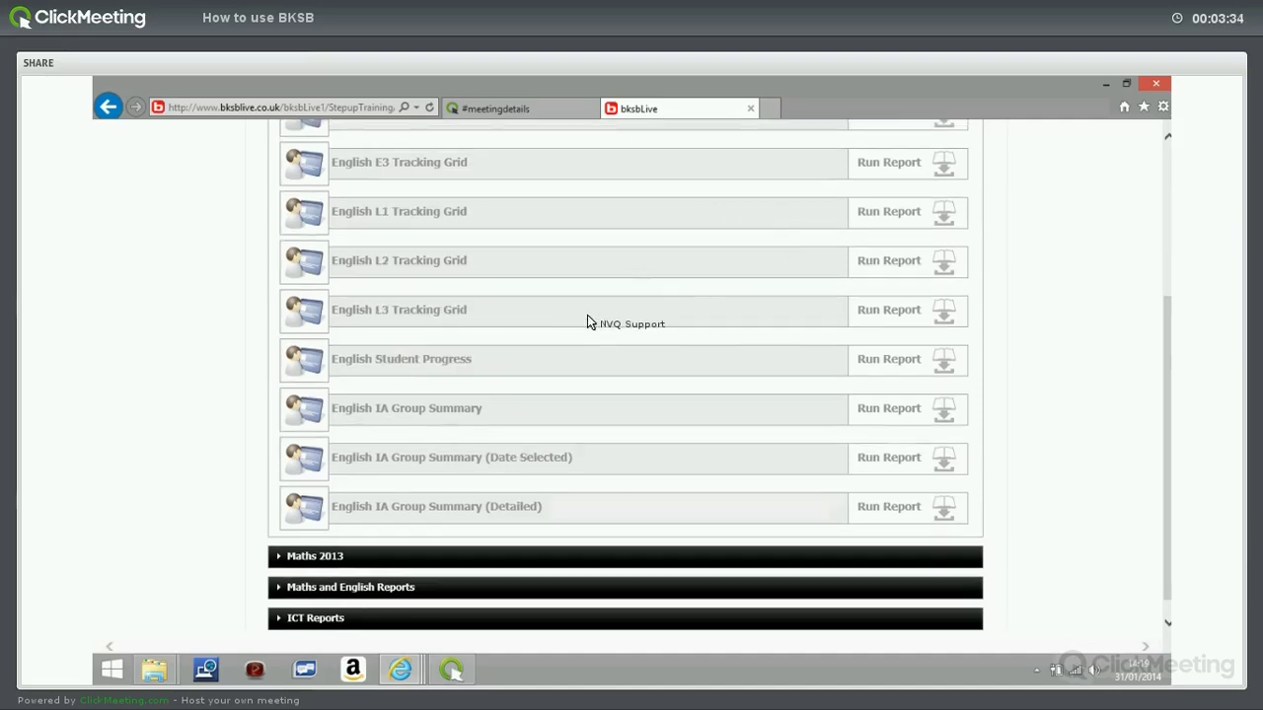
scroll(587, 315, up, 2)
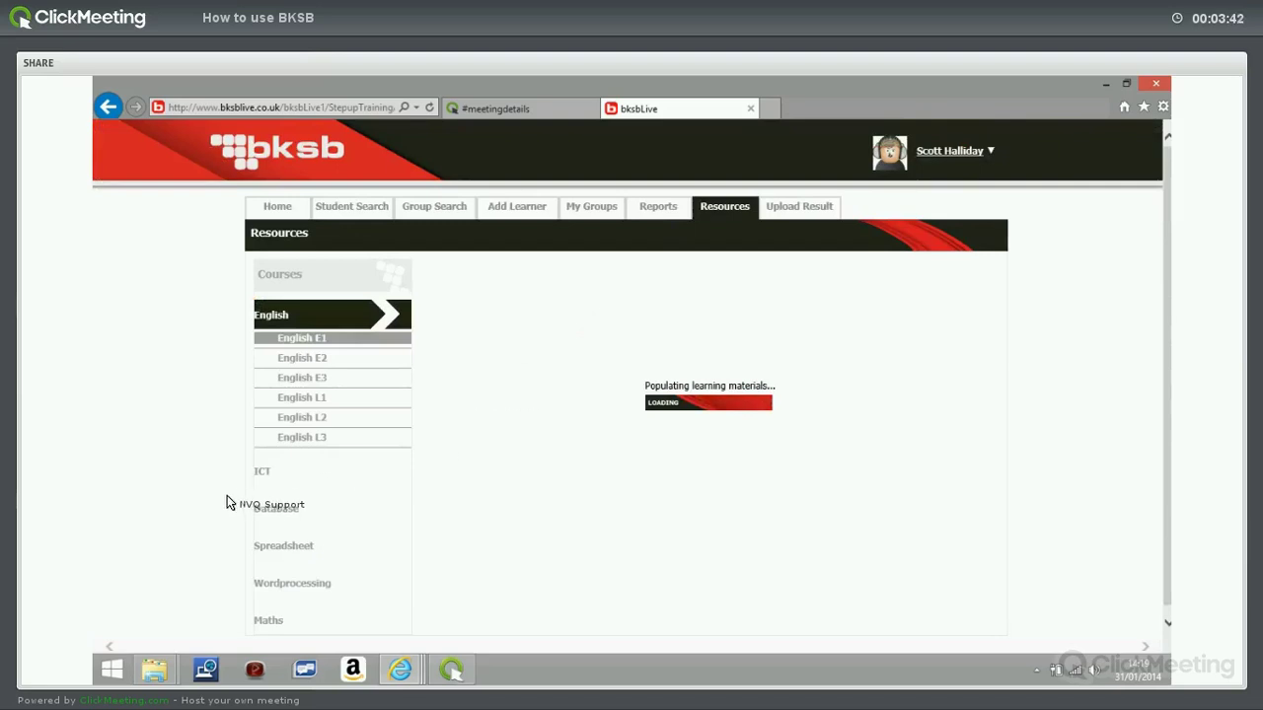
scroll(226, 503, down, 1)
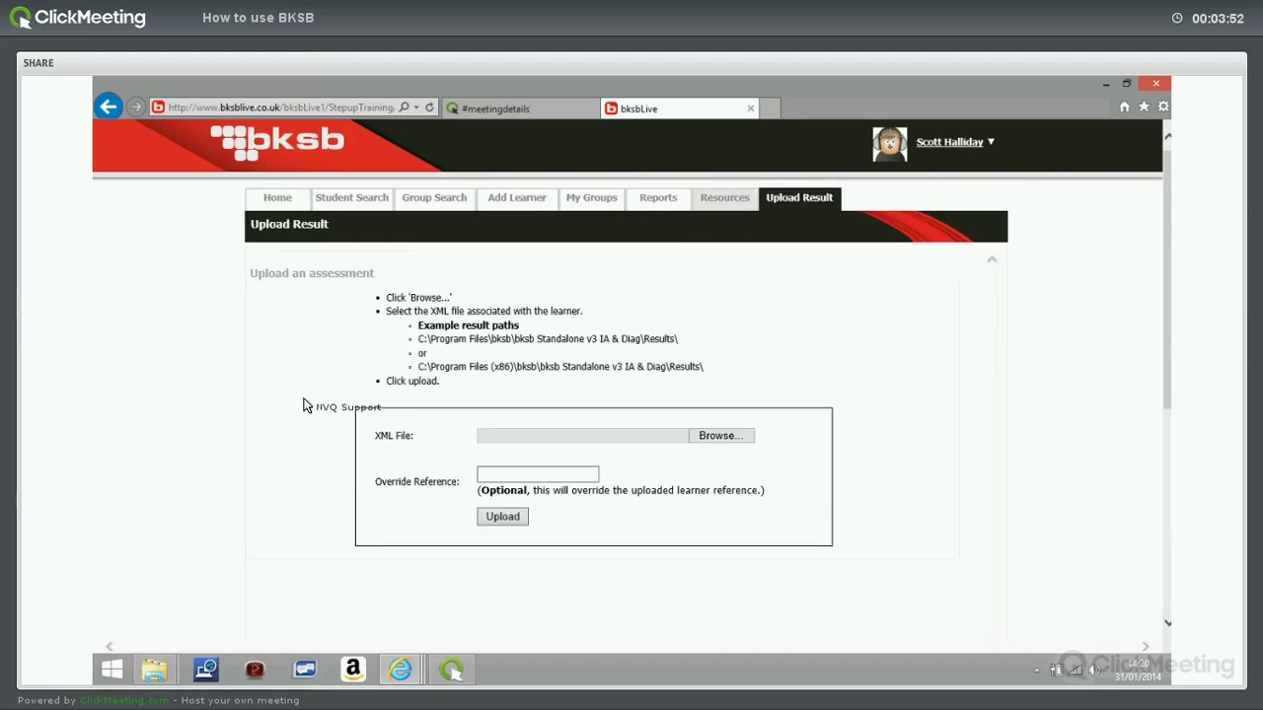
Expand the ICT course and scroll to the Email Below E3 (2003) information PDFs.
click(263, 464)
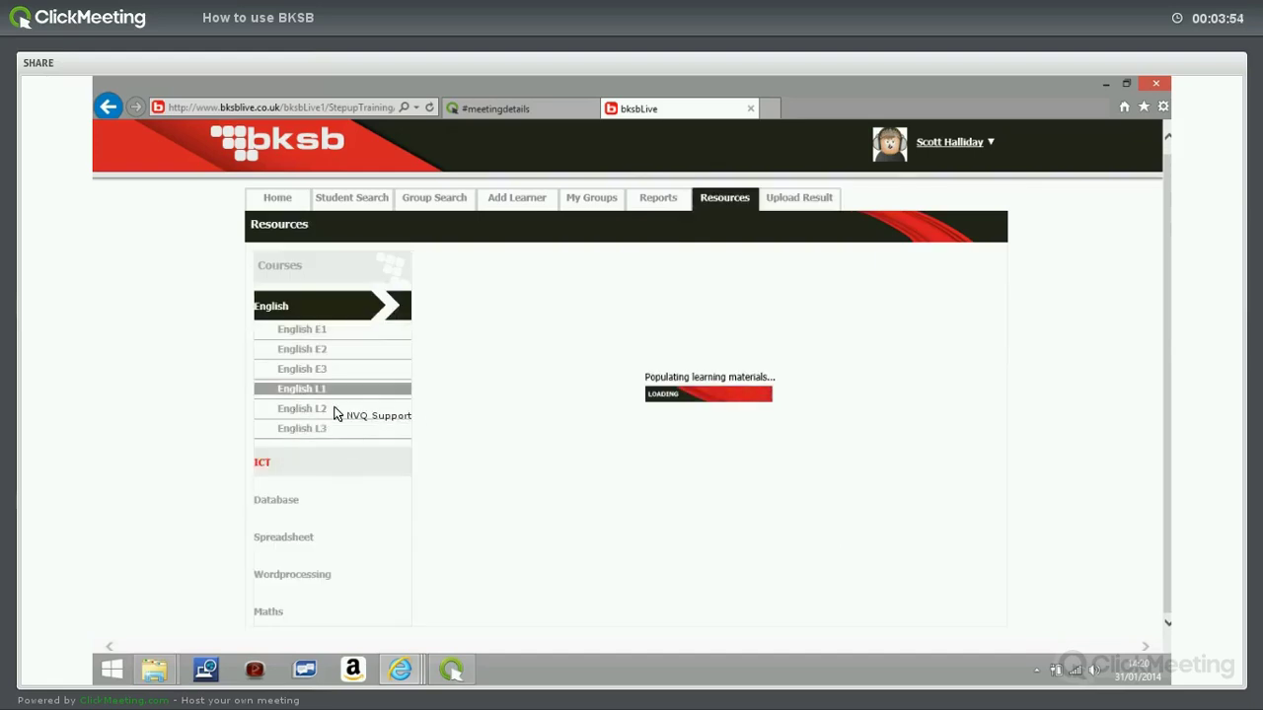
scroll(346, 404, down, 1)
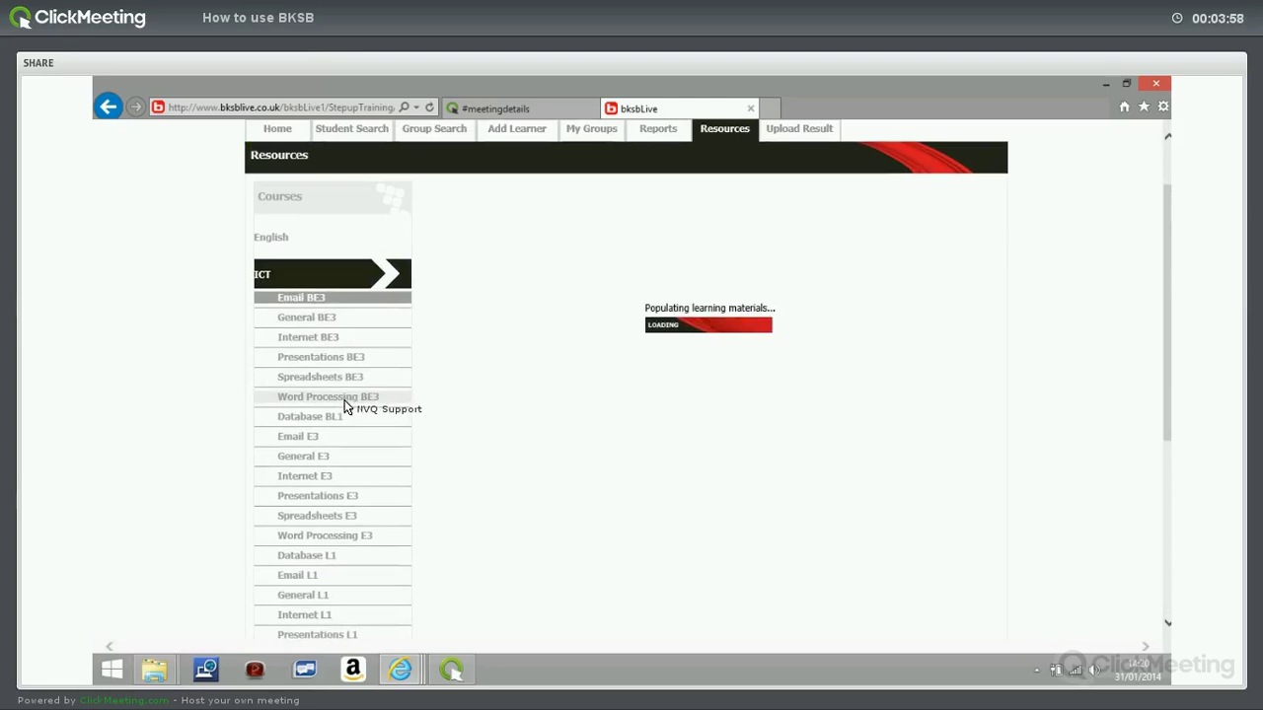
scroll(345, 405, down, 1)
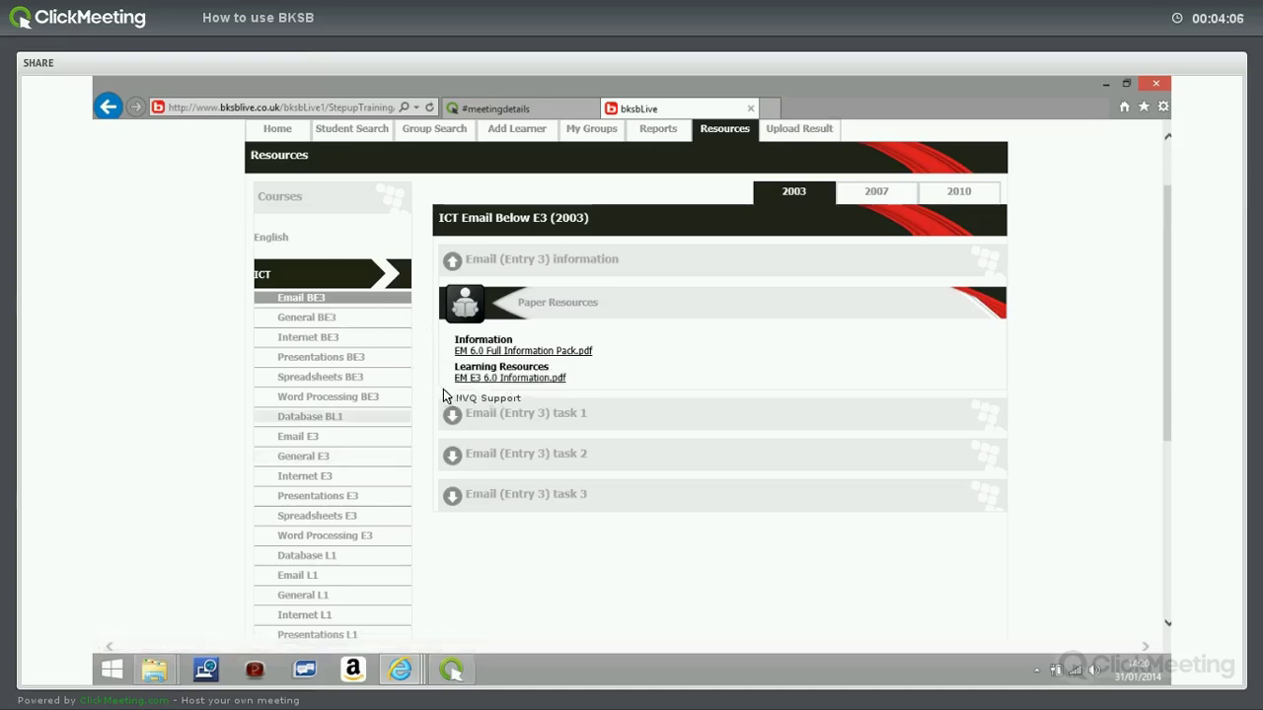
View the EM E3 6.0 Information PDF, then the Presentations L1 task 1 learning resource PDF.
click(456, 398)
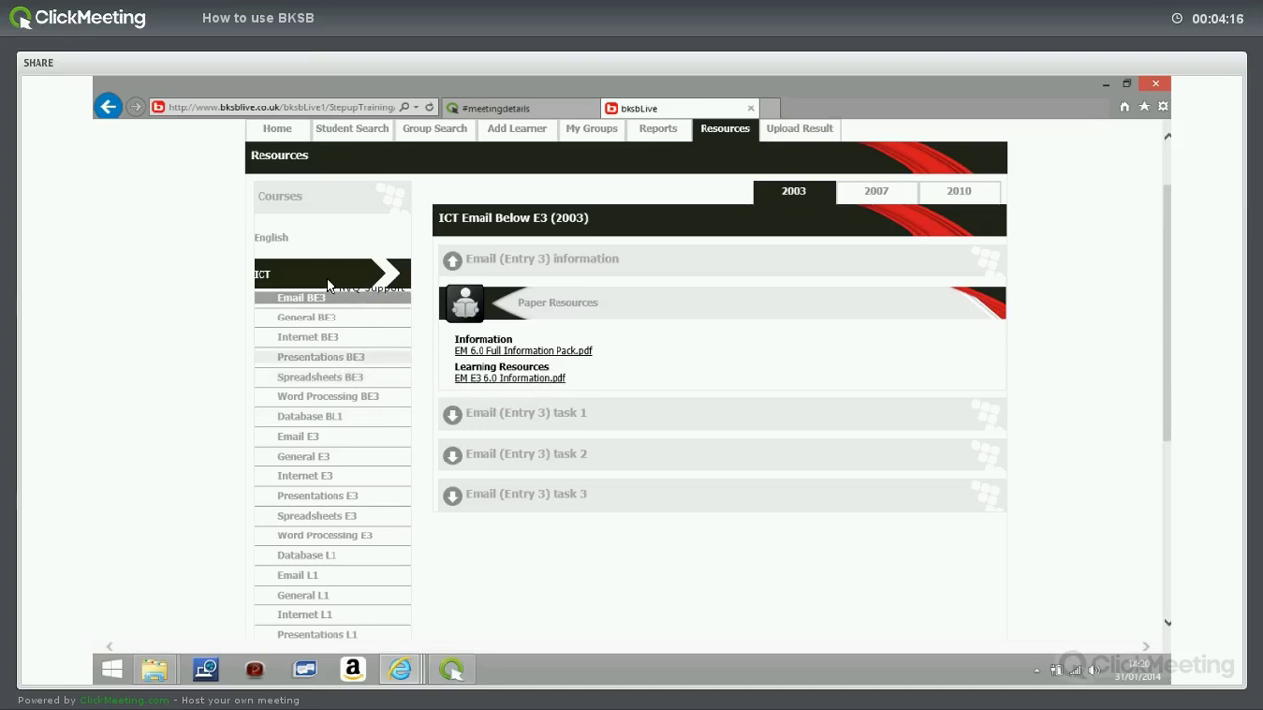
scroll(345, 287, down, 1)
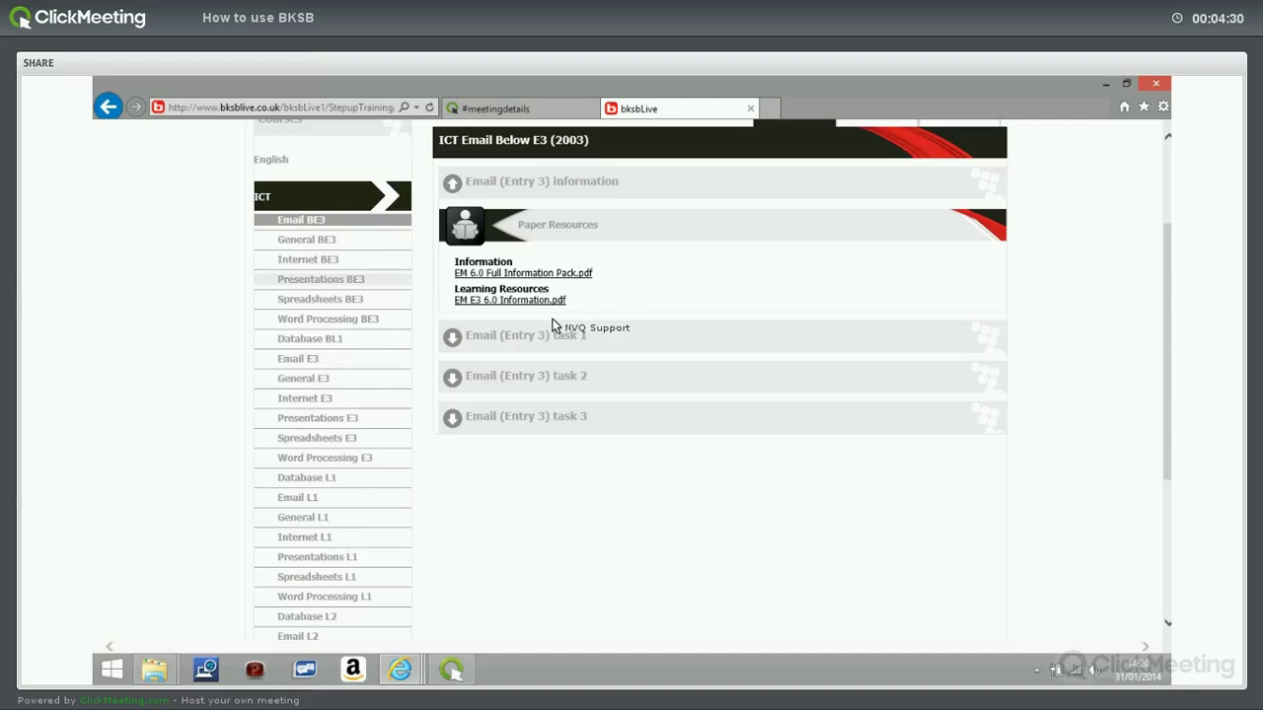
click(582, 337)
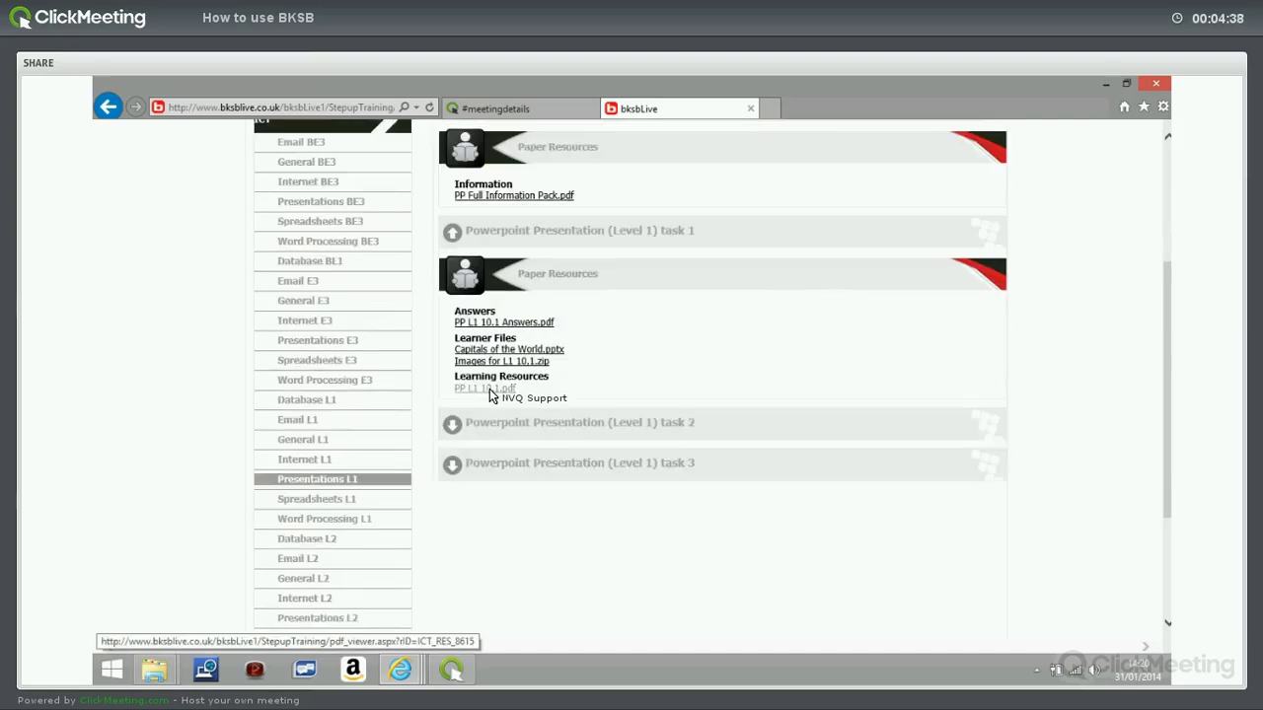
click(491, 391)
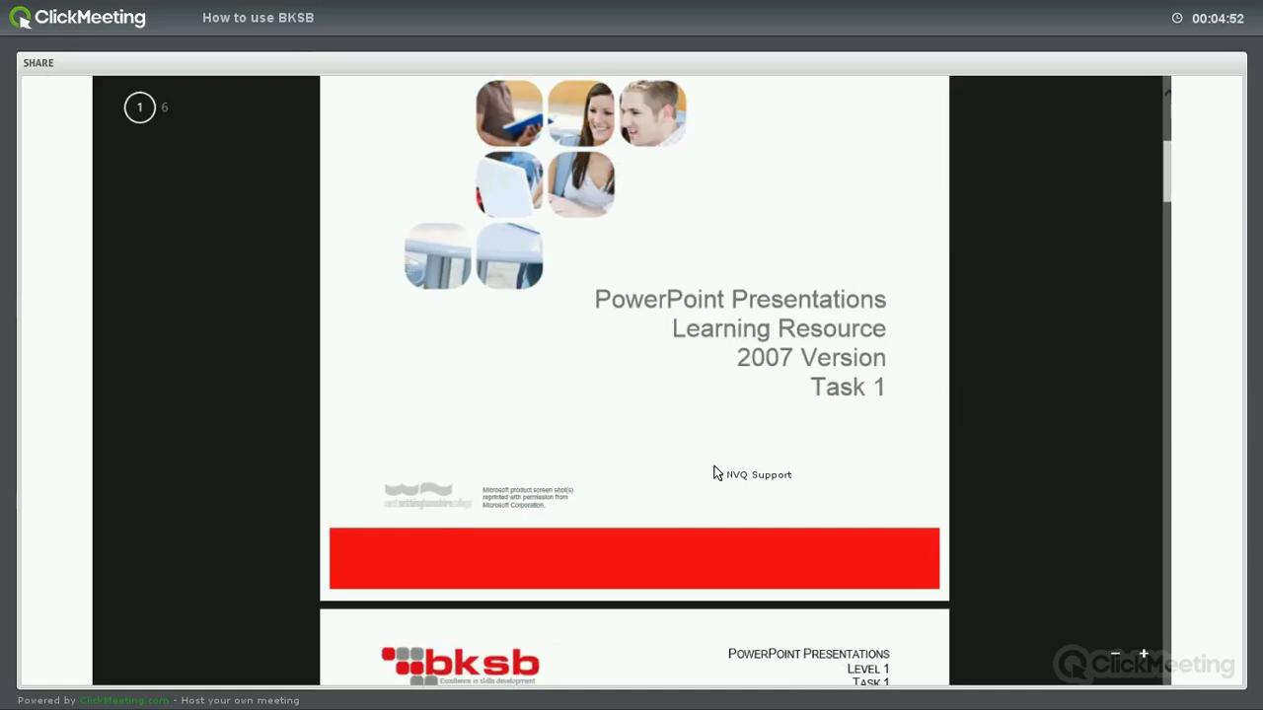
Scroll through the Presentations L1 learning resource PDF before returning to English L1 resources.
scroll(132, 102, down, 9)
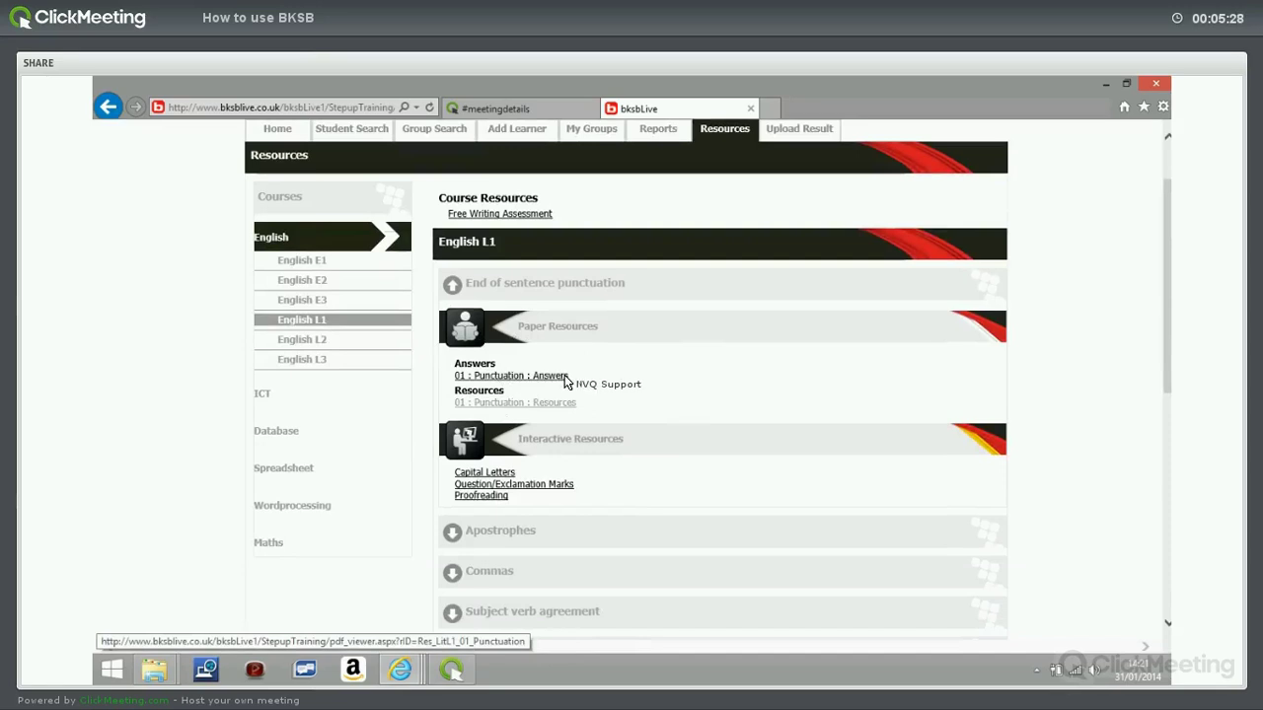
Scroll down the English L1 resources and expand Apostrophes to show its answers and interactive activities.
scroll(570, 381, down, 2)
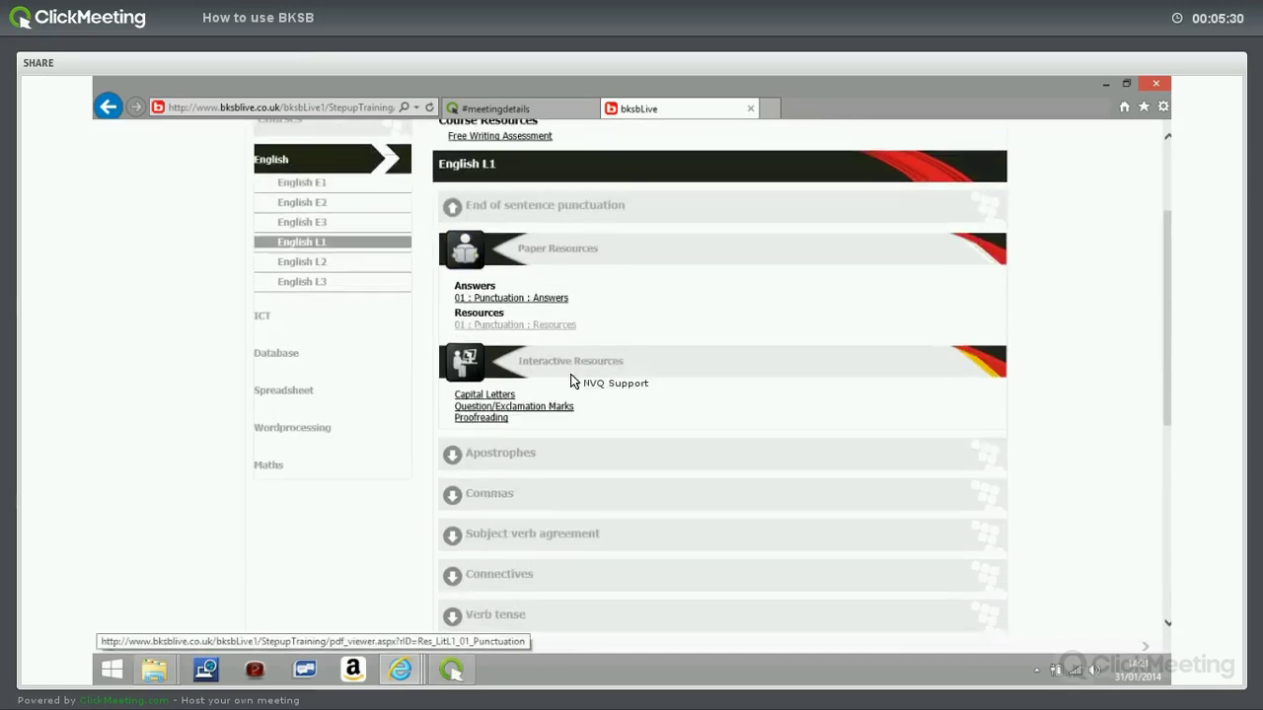
scroll(475, 302, down, 4)
click(483, 143)
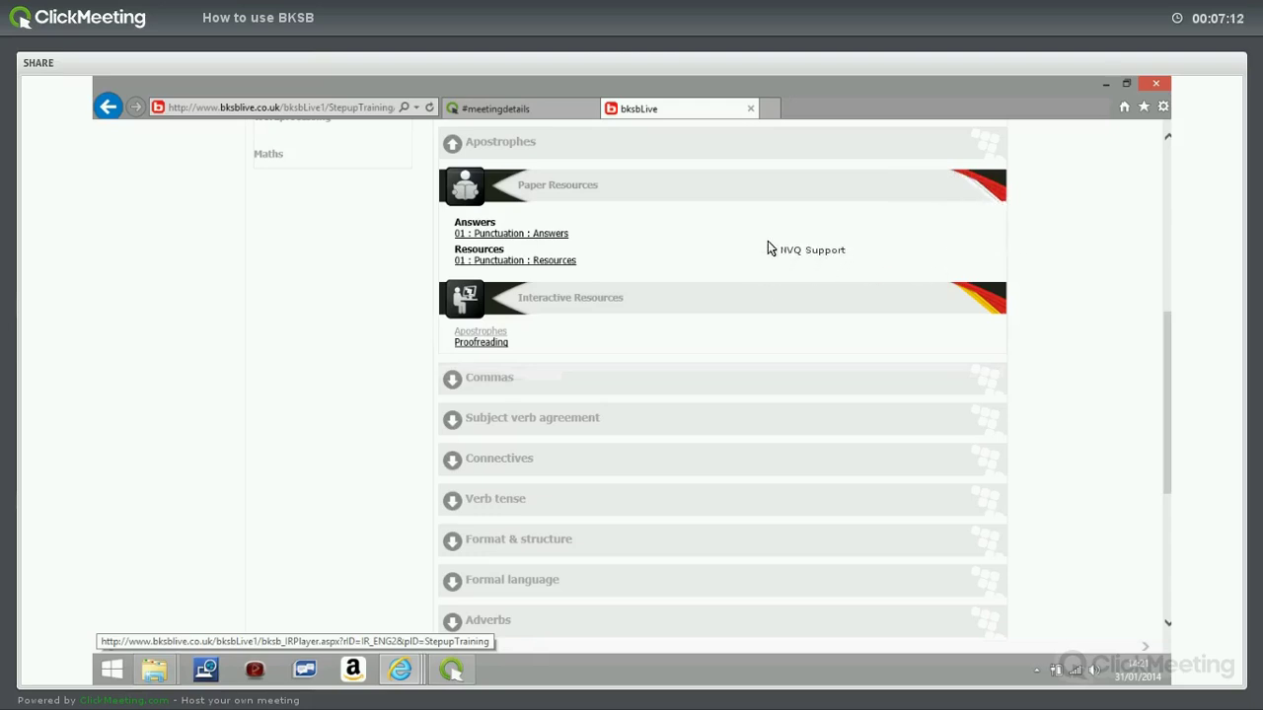
Open the Apostrophes interactive resource from the Tutors' Home page.
click(483, 227)
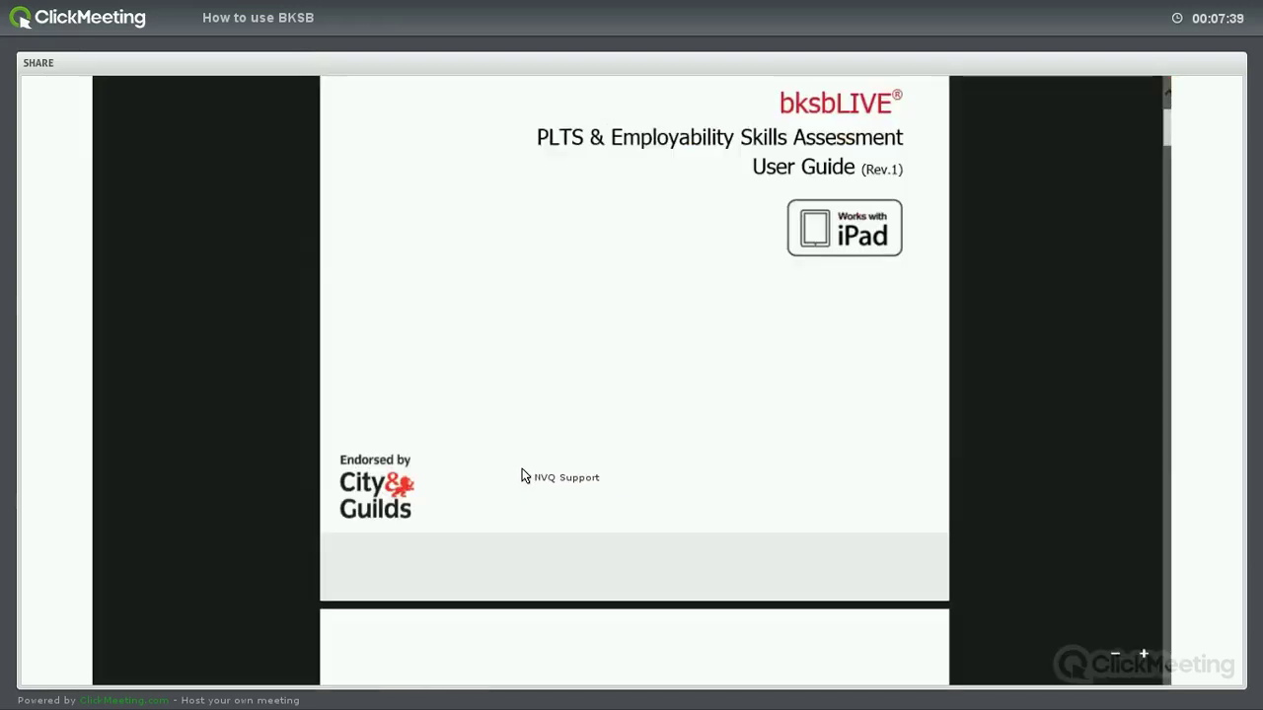
Scroll through the pages of the PLTS & Employability Skills Assessment User Guide PDF.
scroll(523, 477, down, 4)
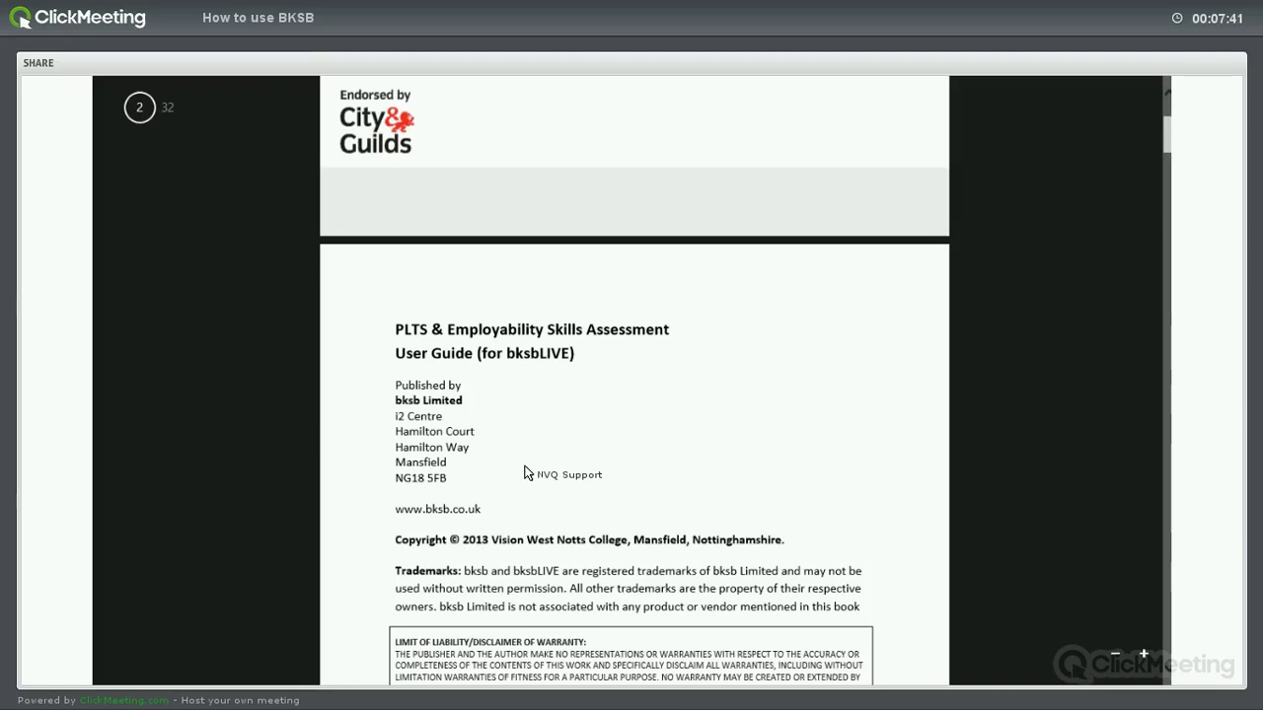
scroll(525, 475, down, 4)
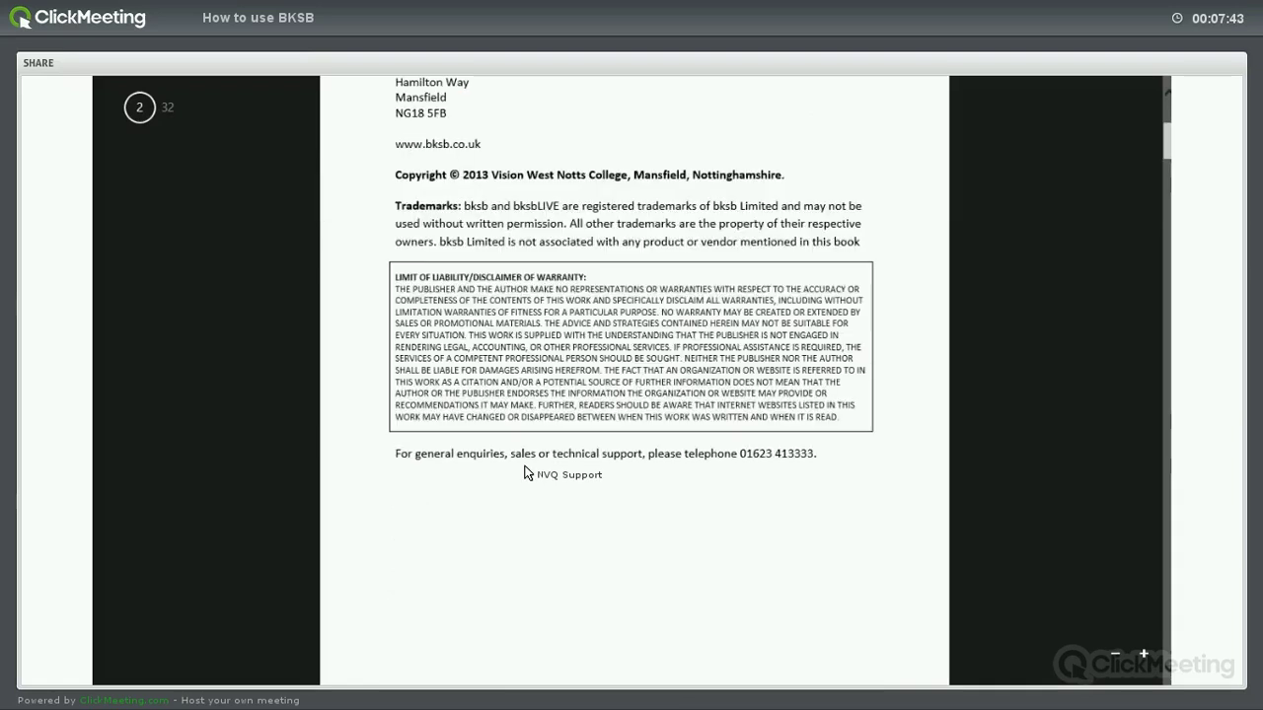
scroll(529, 467, down, 10)
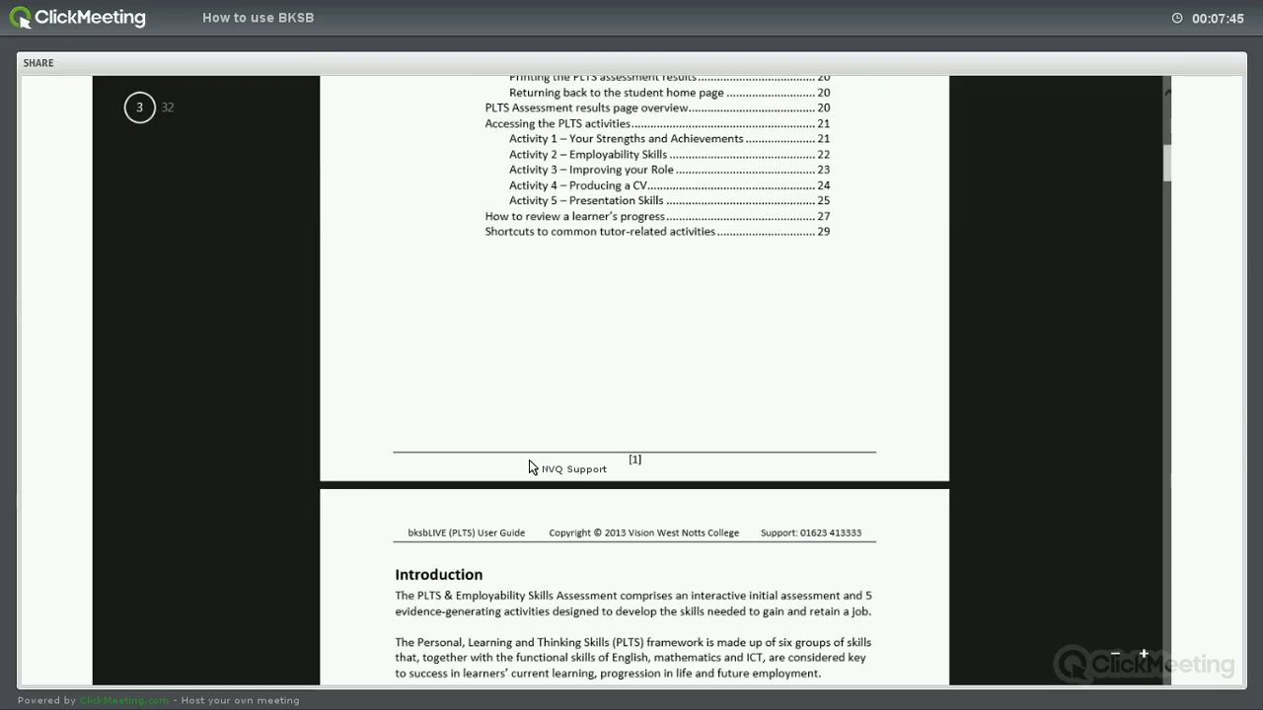
scroll(529, 460, down, 4)
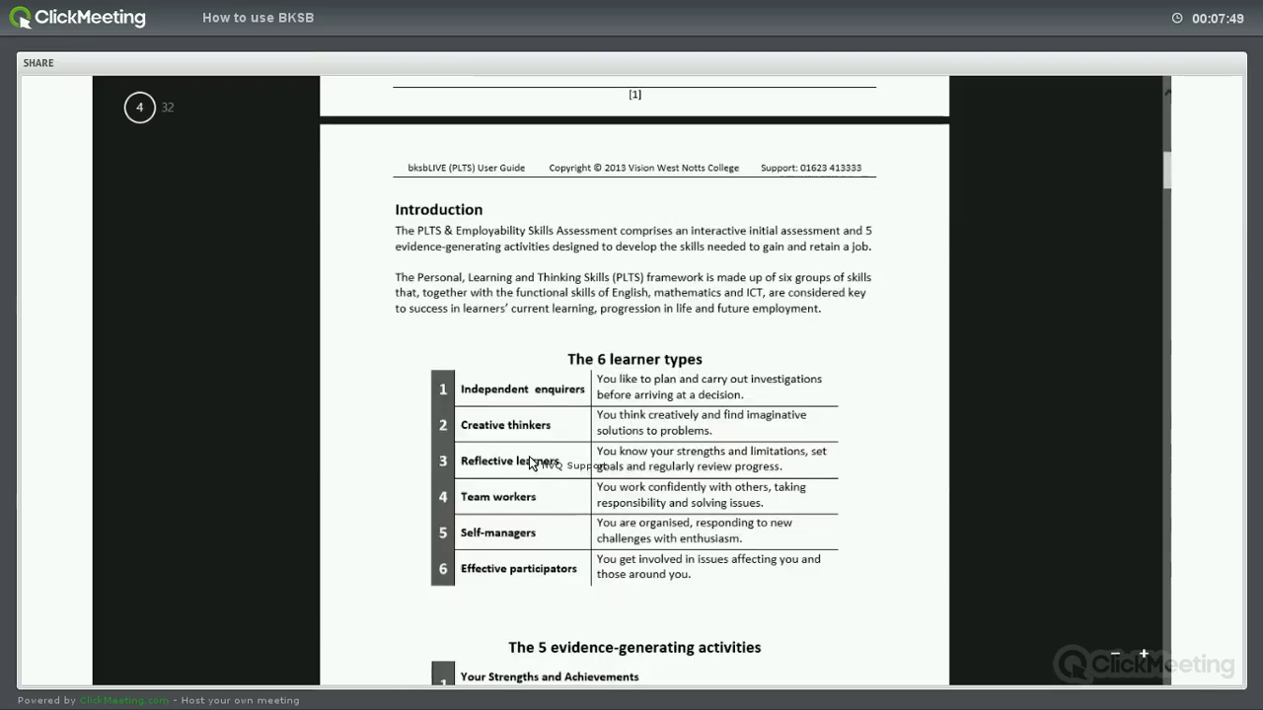
scroll(529, 456, down, 8)
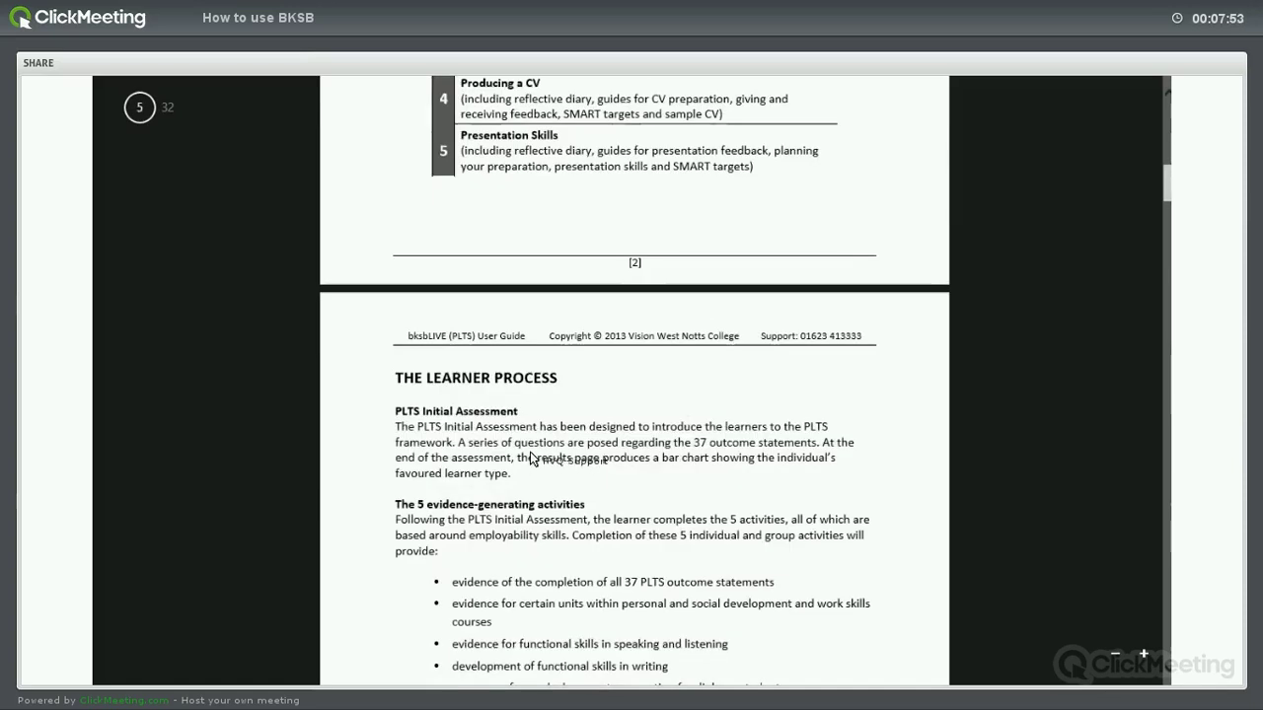
scroll(530, 457, down, 8)
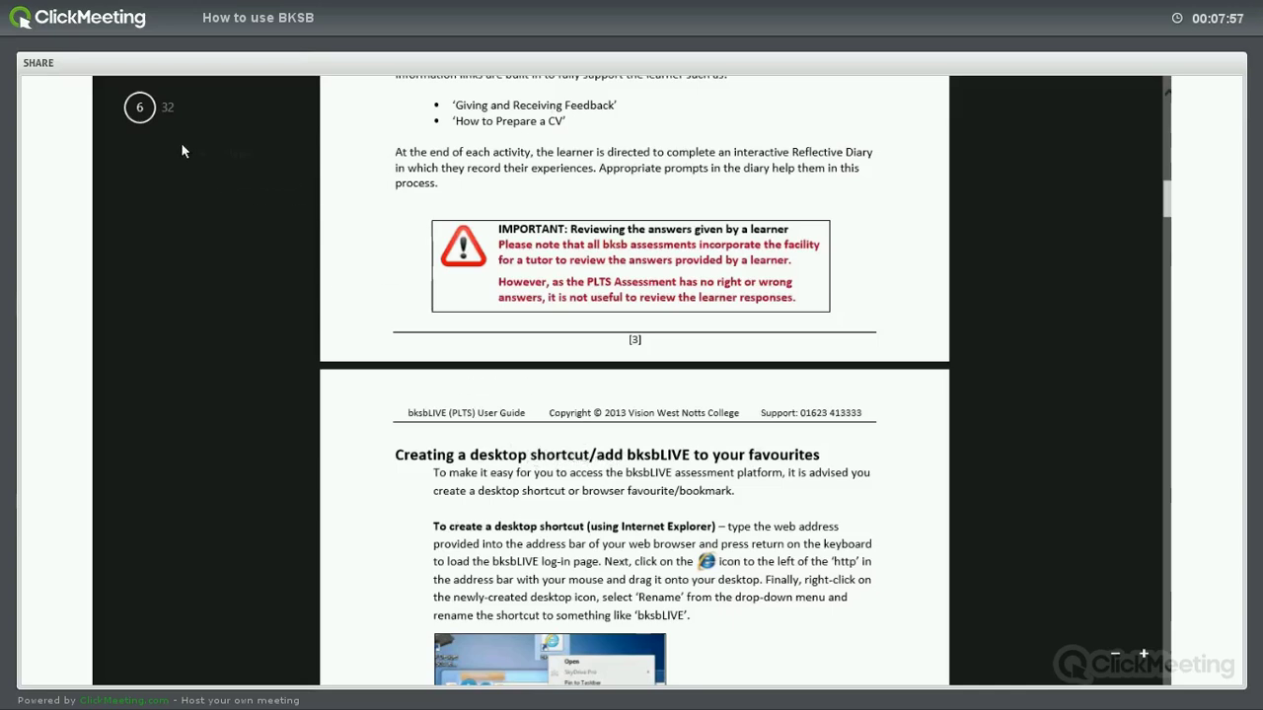
scroll(553, 407, down, 8)
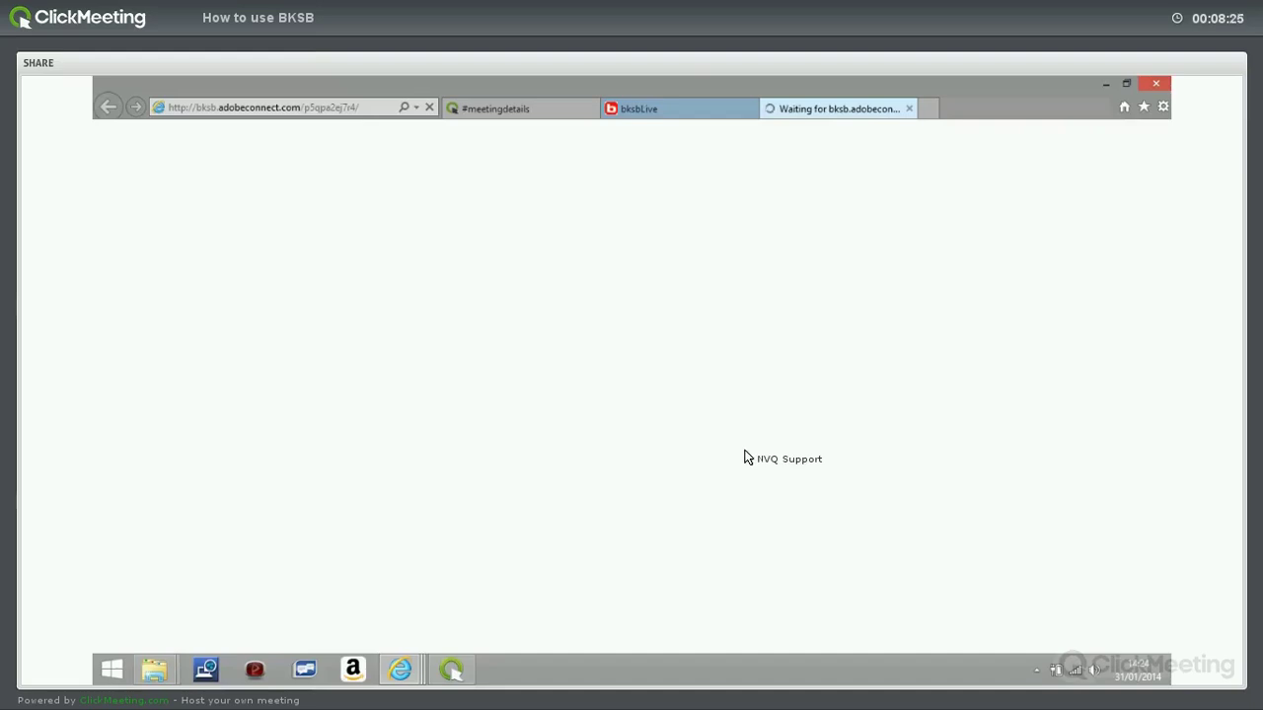
Review the bksbLive Video guides list while the Presentation for India_0 Adobe Connect tab connects.
drag(747, 458, 924, 460)
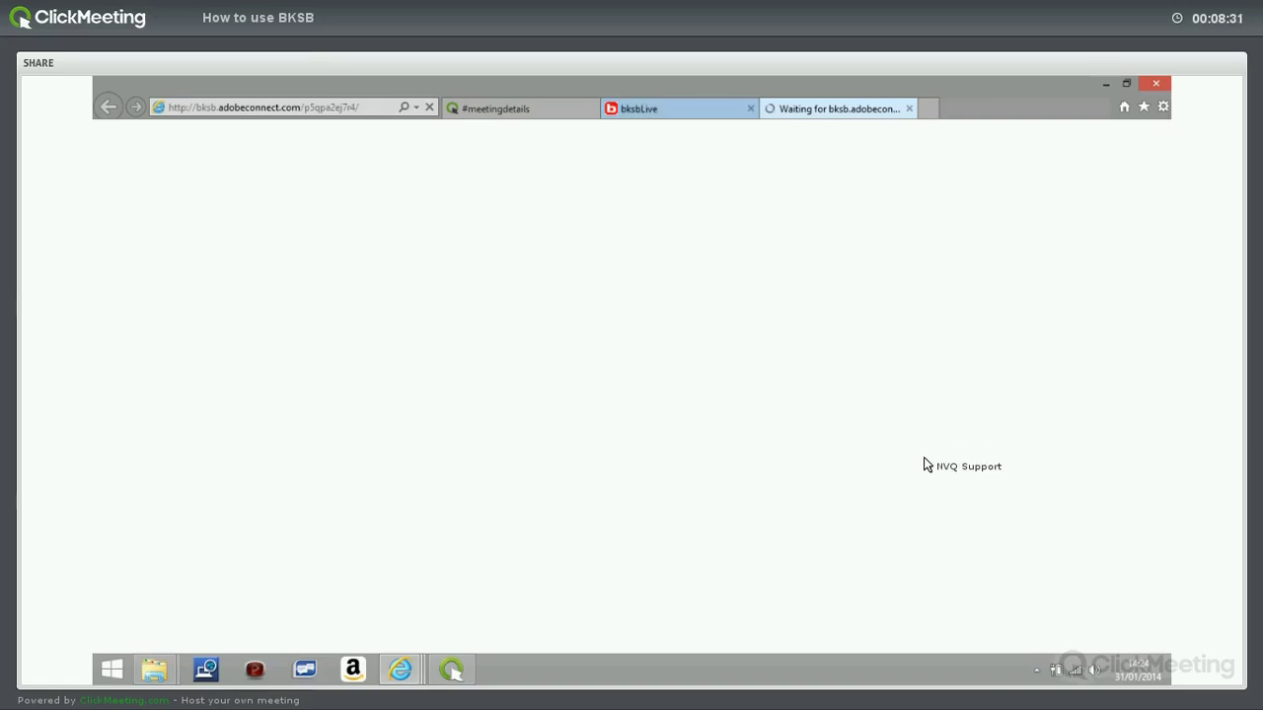
scroll(925, 460, down, 1)
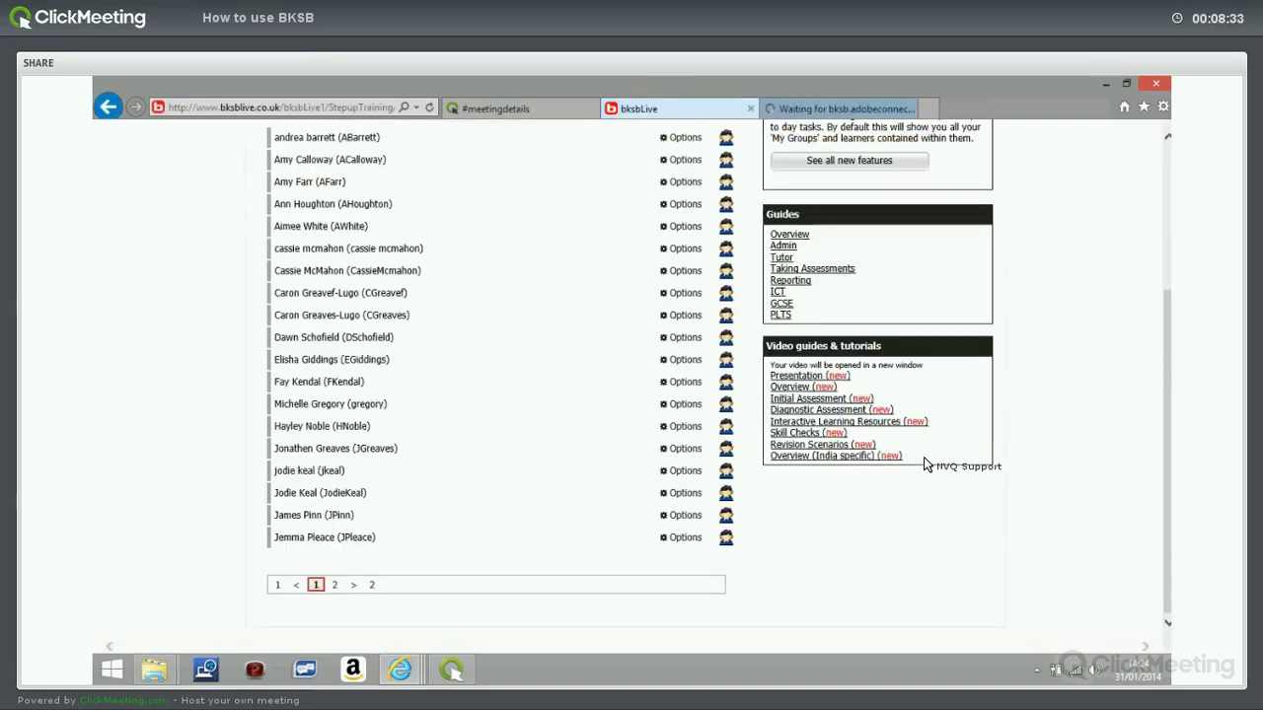
drag(925, 460, 958, 240)
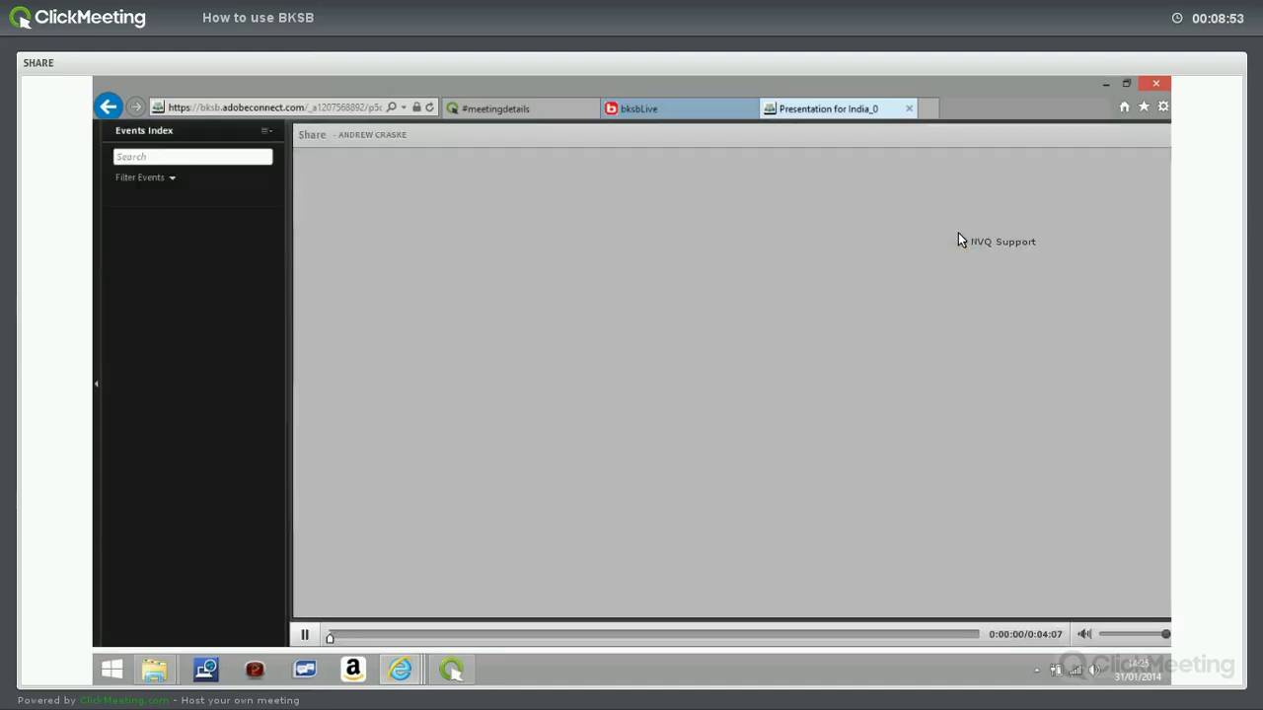